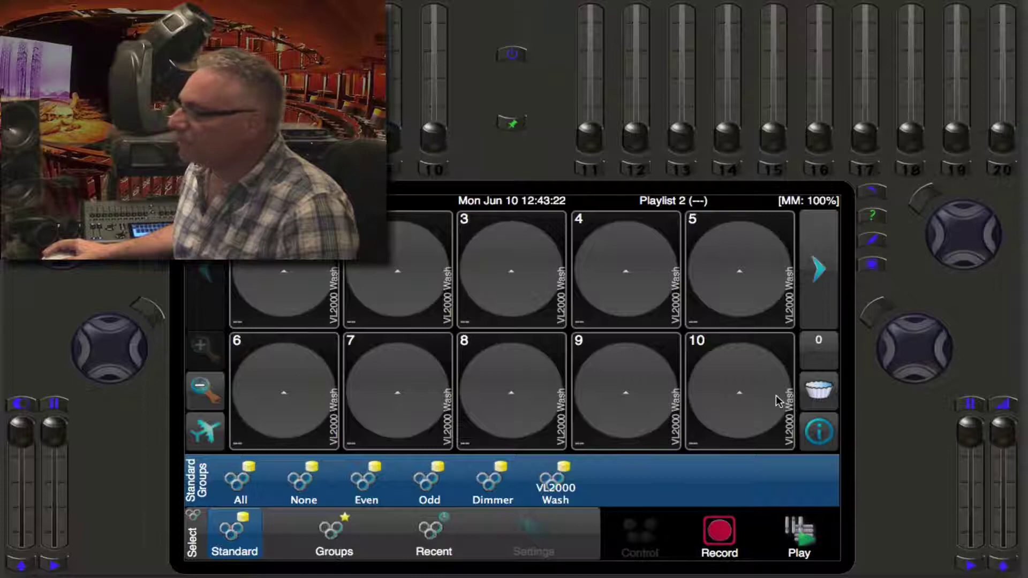
Select fixture 1 and browse its colour, pan/tilt and beam zoom controls
left_click(292, 289)
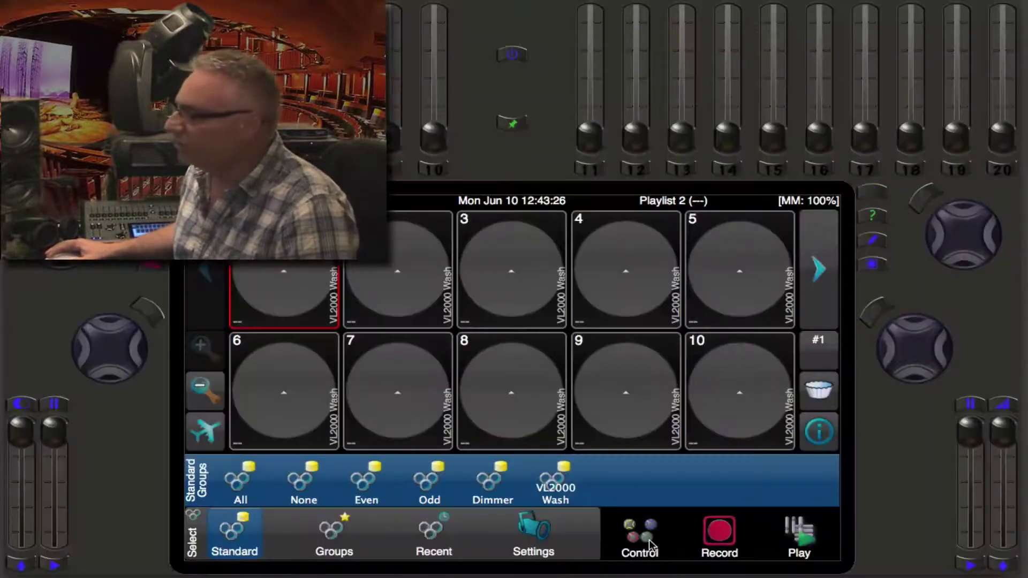
left_click(646, 539)
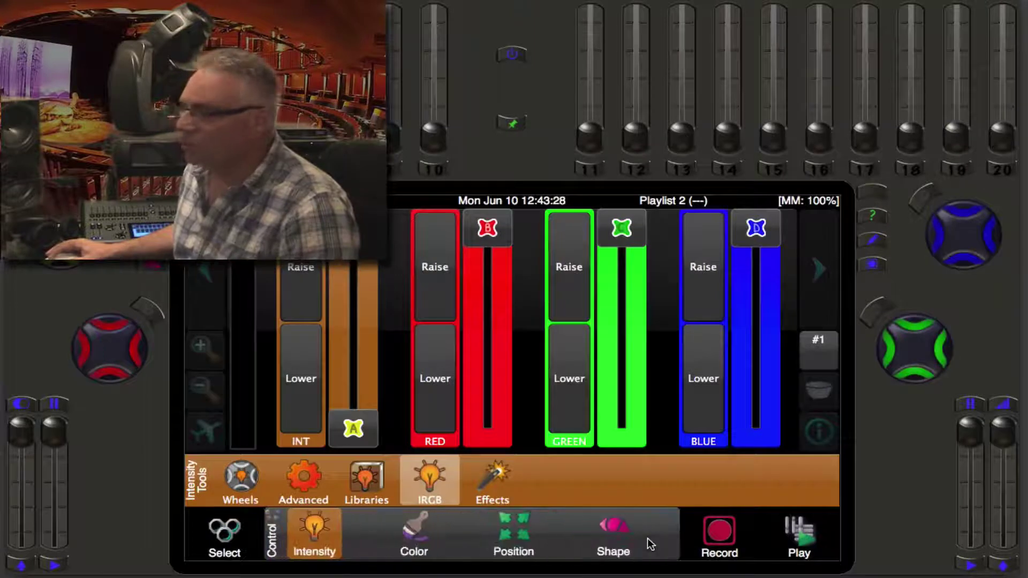
left_click(412, 529)
left_click(512, 532)
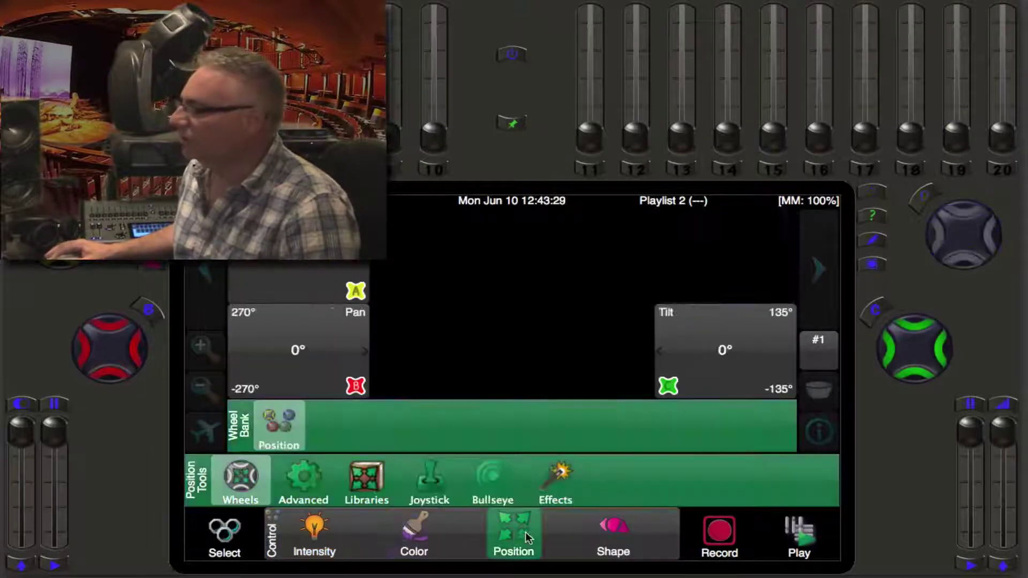
left_click(612, 528)
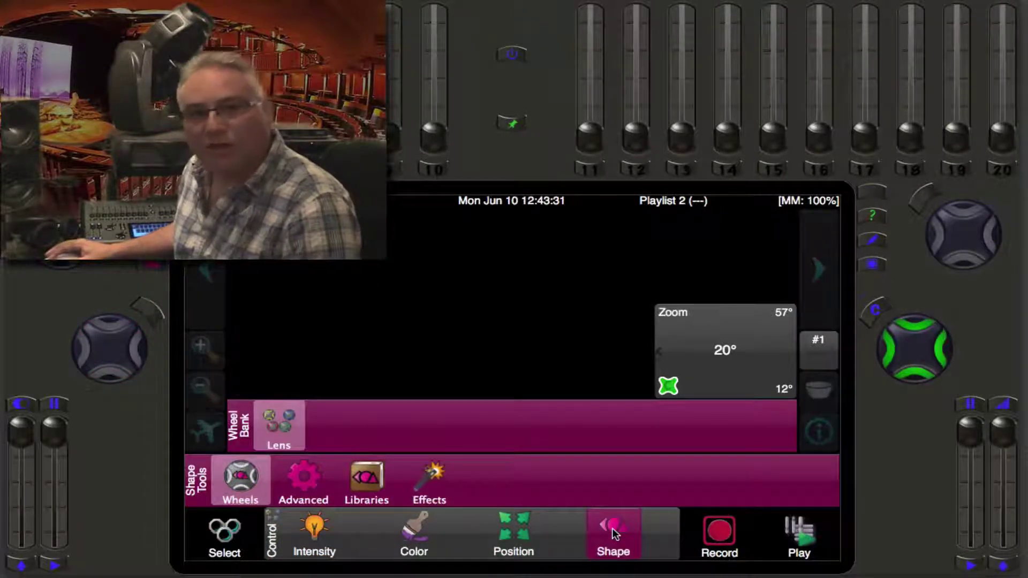
left_click(225, 533)
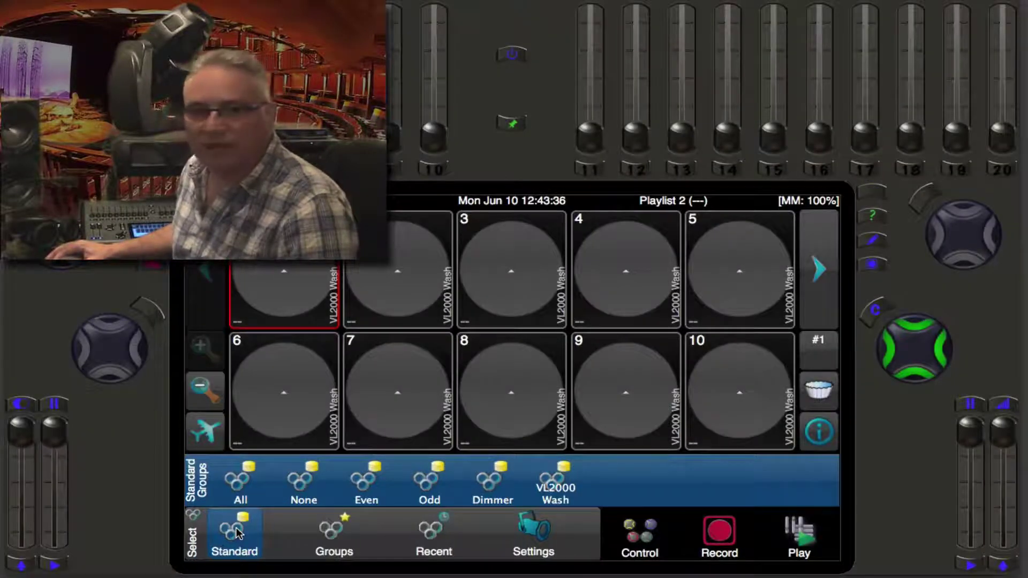
Select fixture 1 alone and raise its intensity to 71
left_click(382, 310)
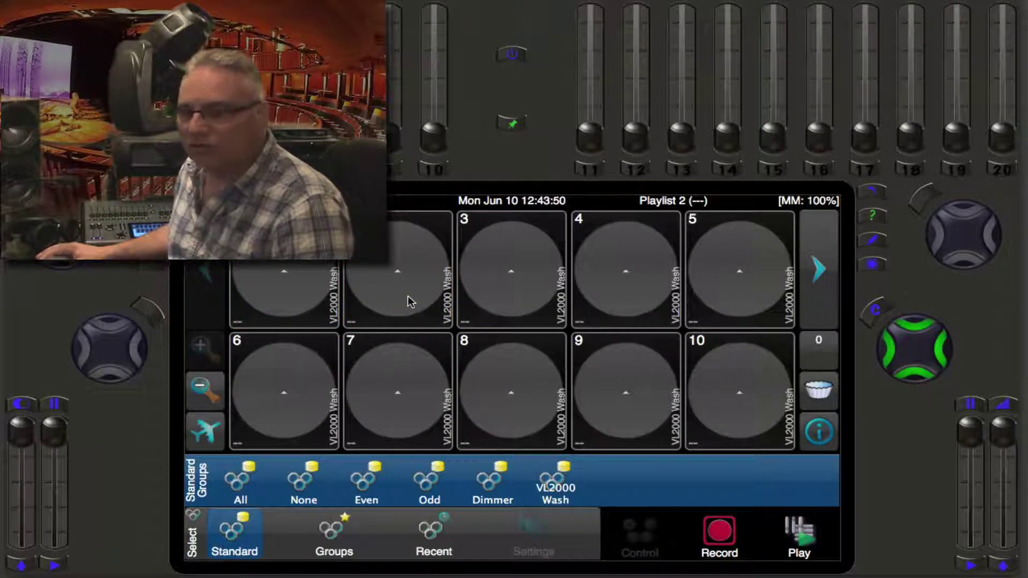
left_click(296, 299)
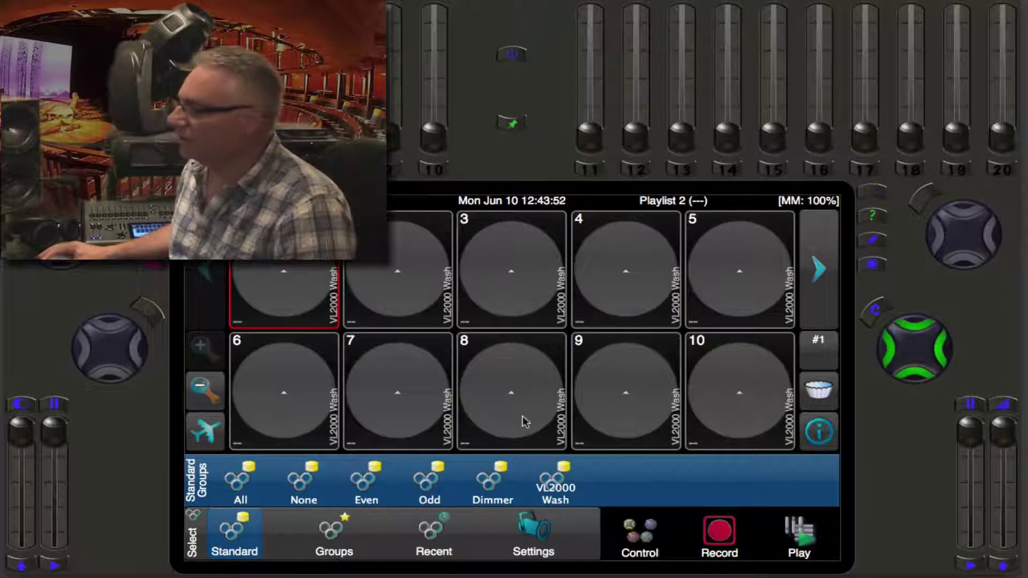
left_click(635, 542)
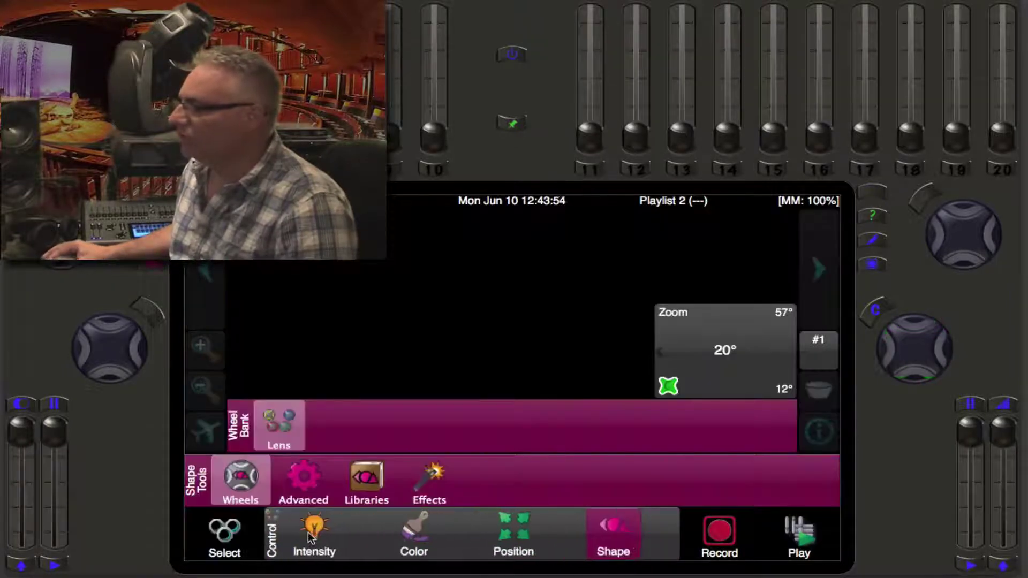
left_click(315, 536)
left_click(354, 285)
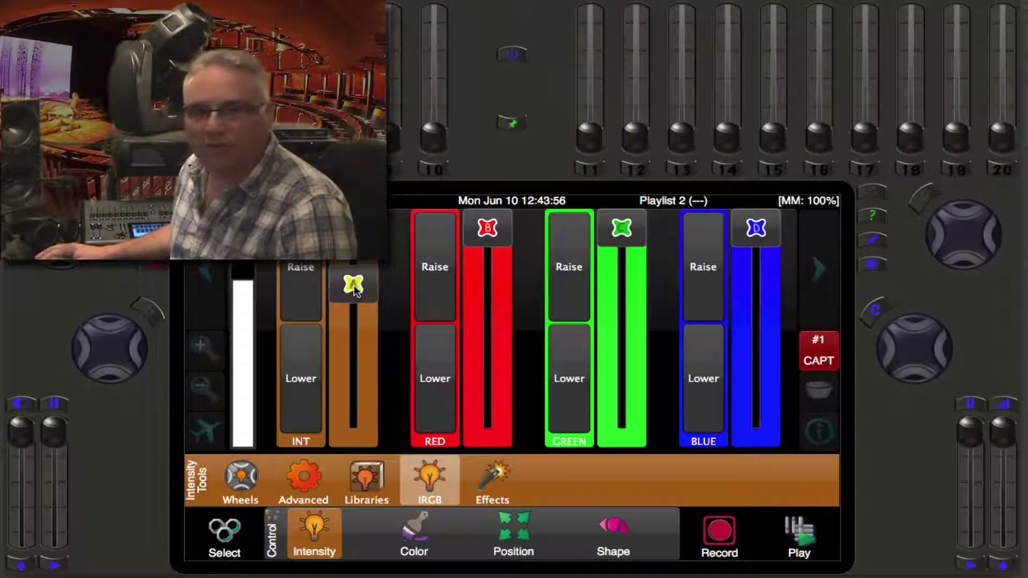
left_click(236, 545)
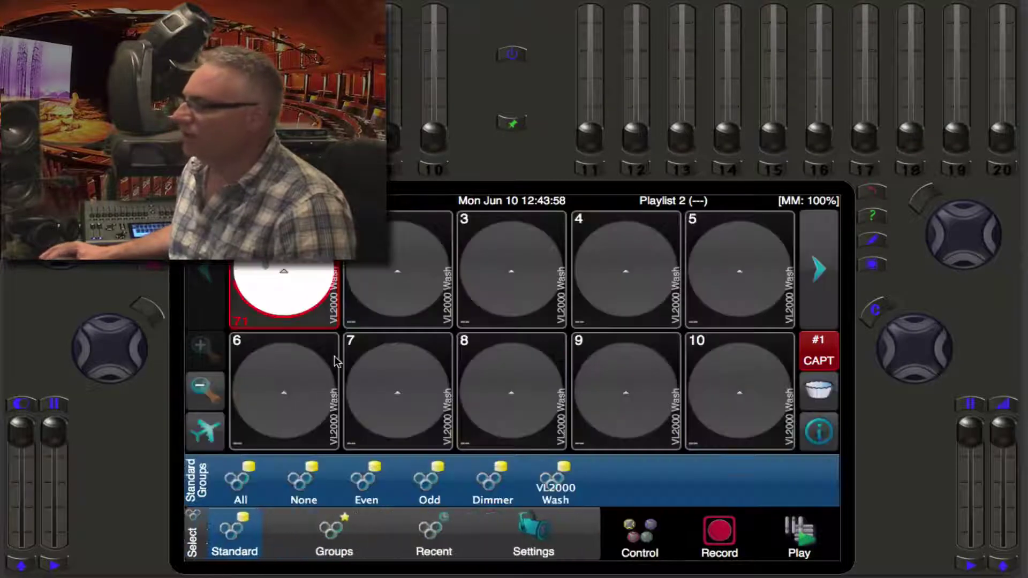
Select fixtures 2, 3 and 4 and raise their intensity to 57
left_click(387, 290)
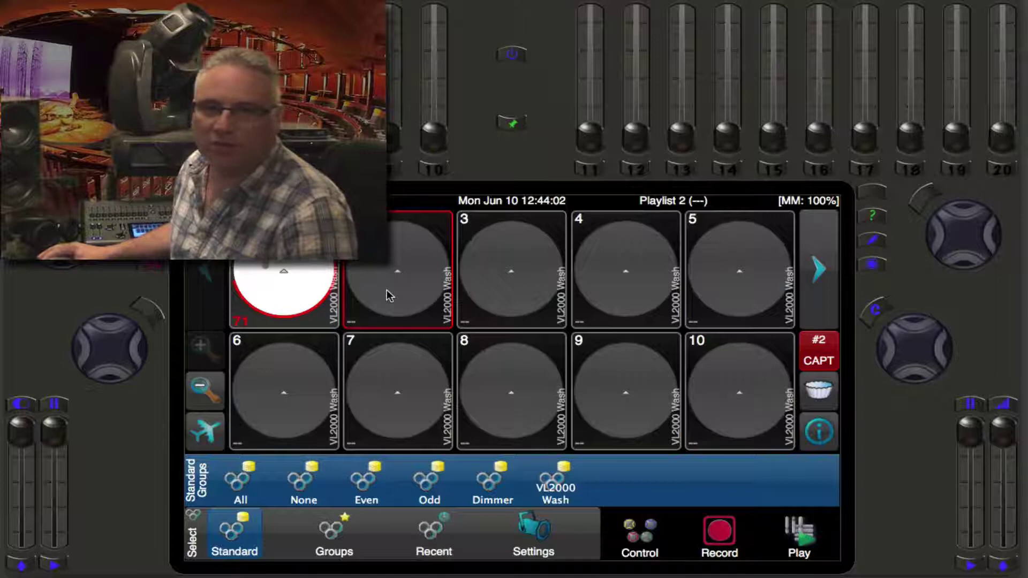
left_click(482, 282)
left_click(636, 285)
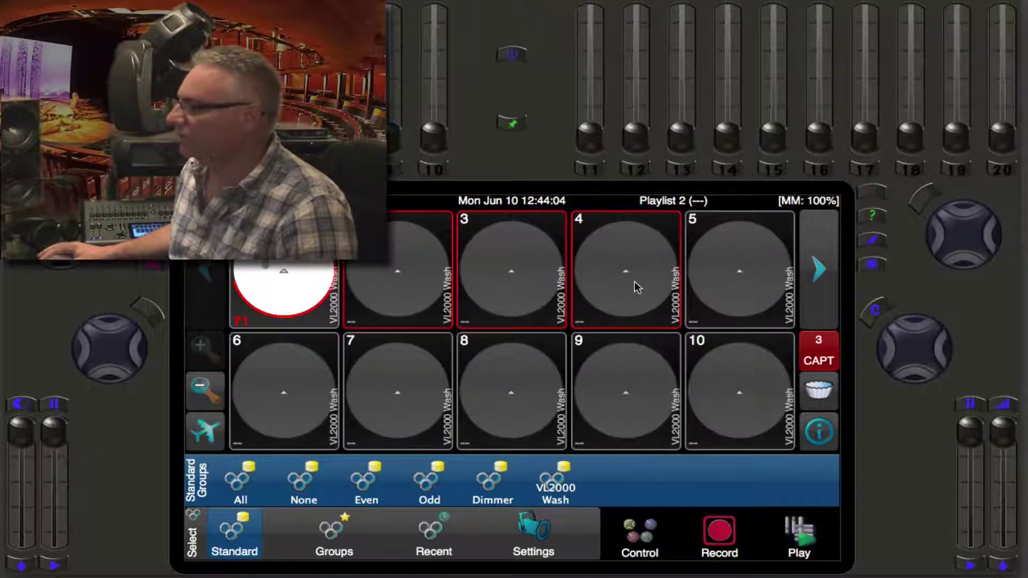
left_click(639, 538)
left_click_drag(352, 426, 350, 316)
left_click(228, 538)
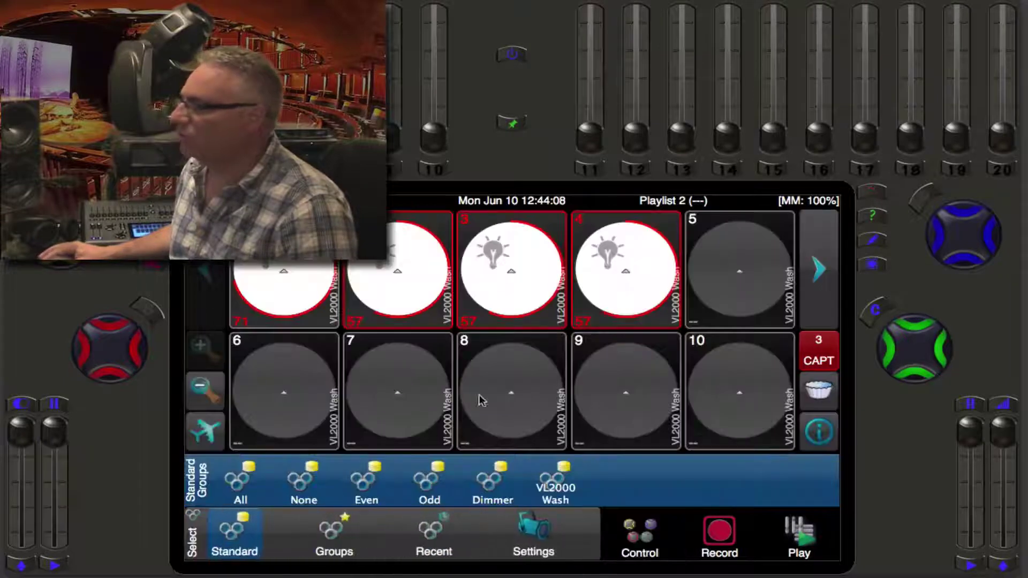
Clear the earlier intensity levels and select fixture 1
left_click(505, 378)
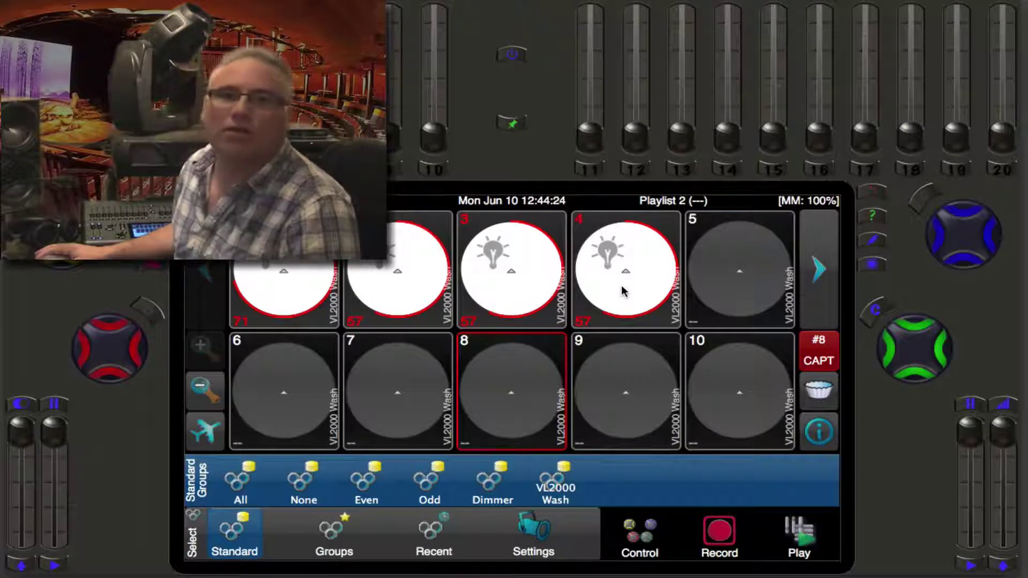
left_click(538, 395)
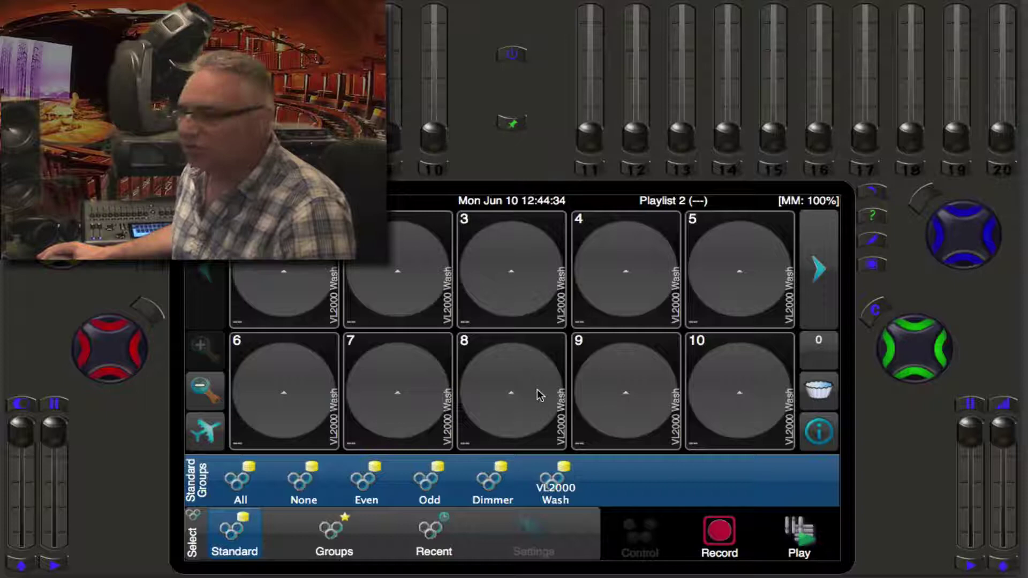
left_click(293, 288)
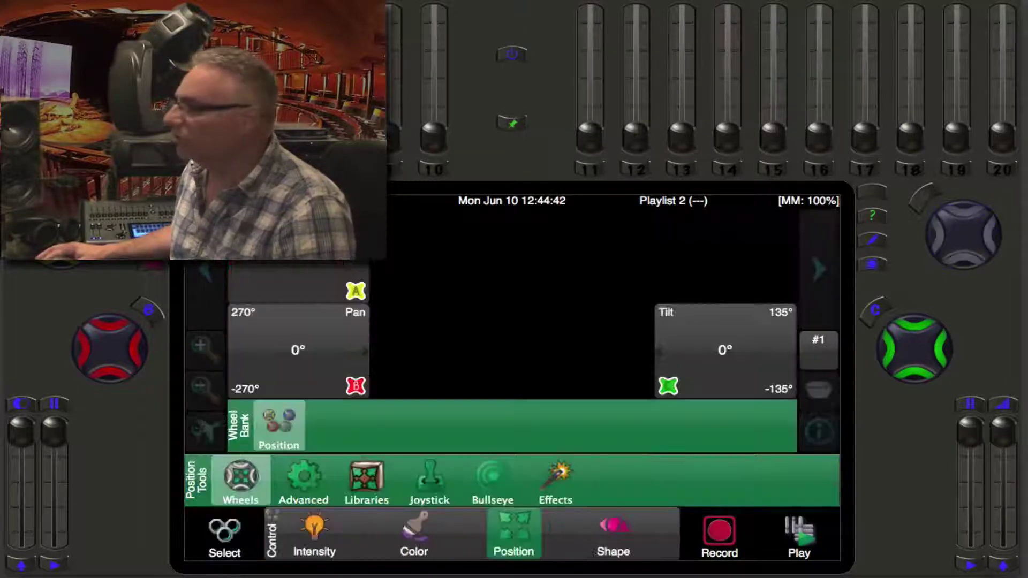
Aim fixture 1 up and left of centre on the bullseye, then return to the grid
left_click(639, 538)
left_click(493, 484)
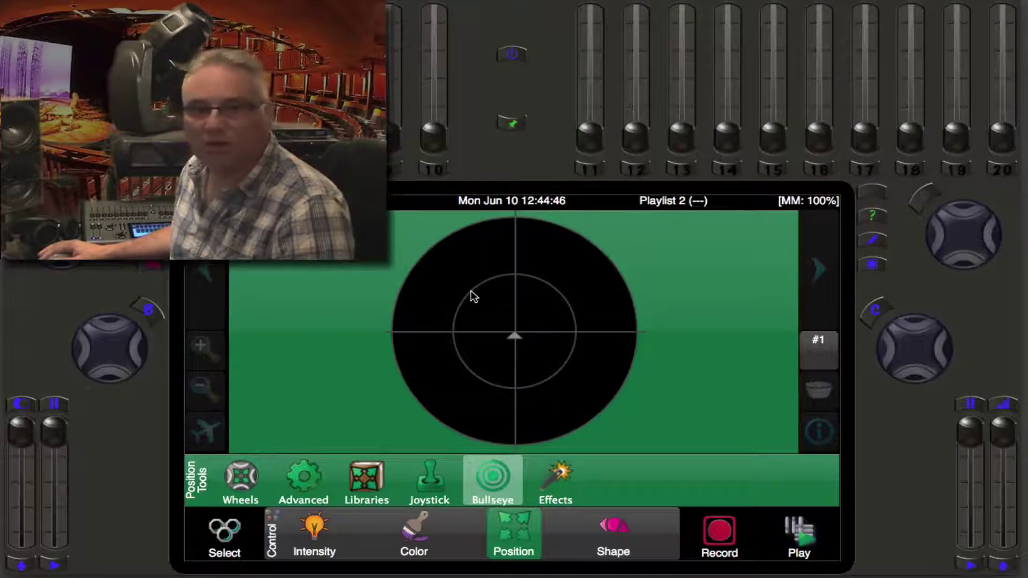
left_click(471, 290)
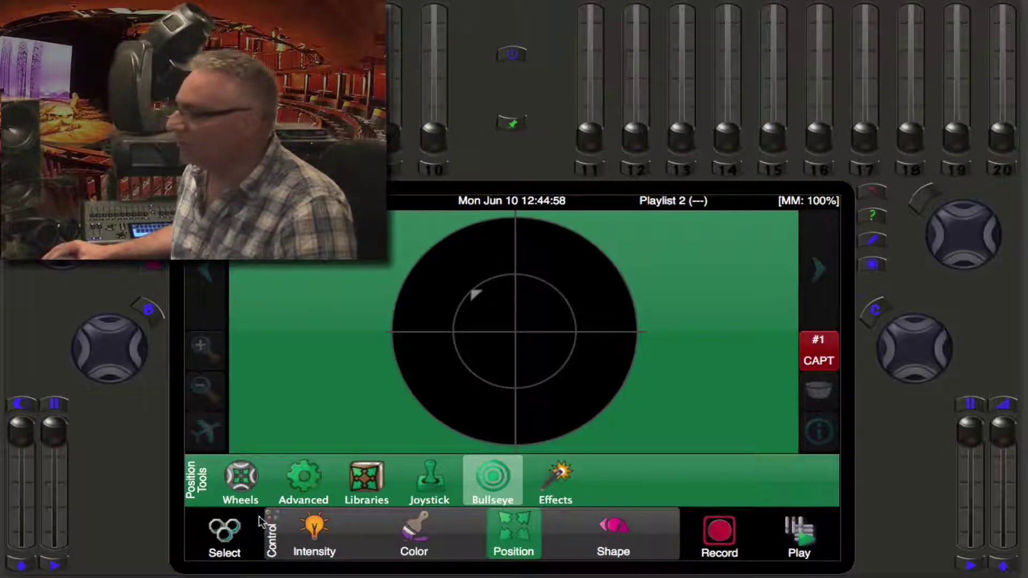
left_click(227, 542)
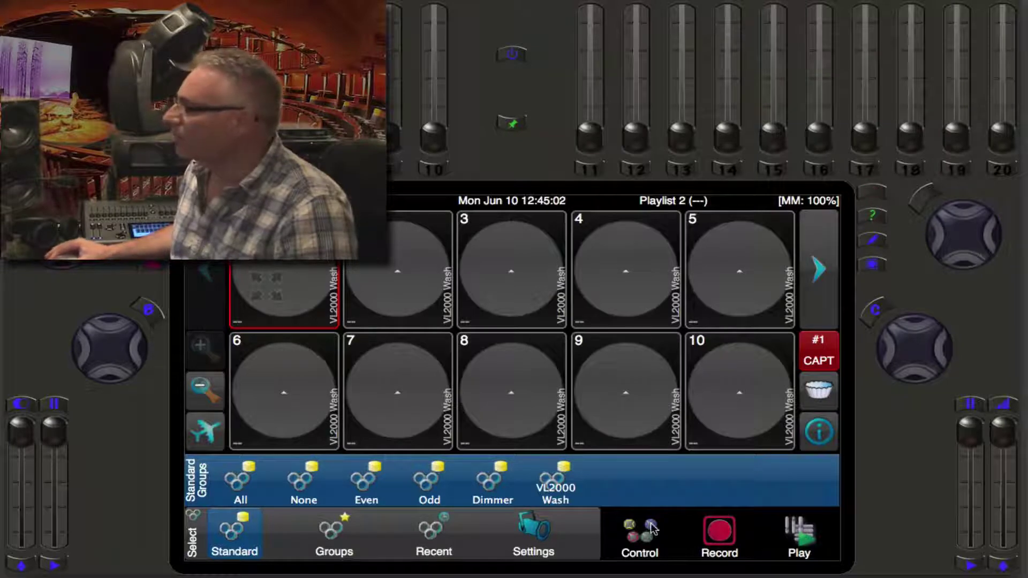
Aim fixture 2 up-right, fixture 3 down-right and fixture 4 down-left on the bullseye
left_click(638, 536)
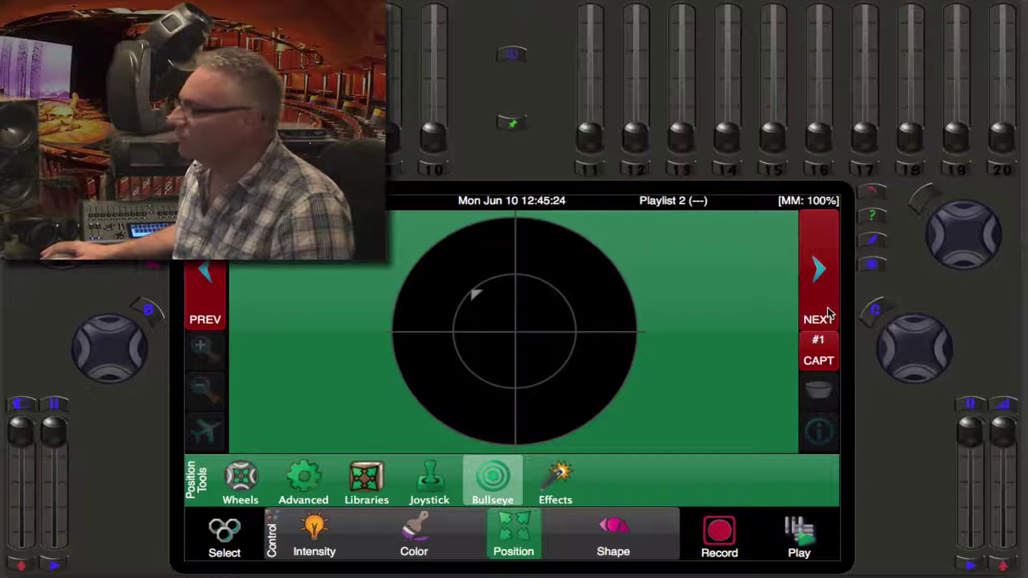
left_click(829, 315)
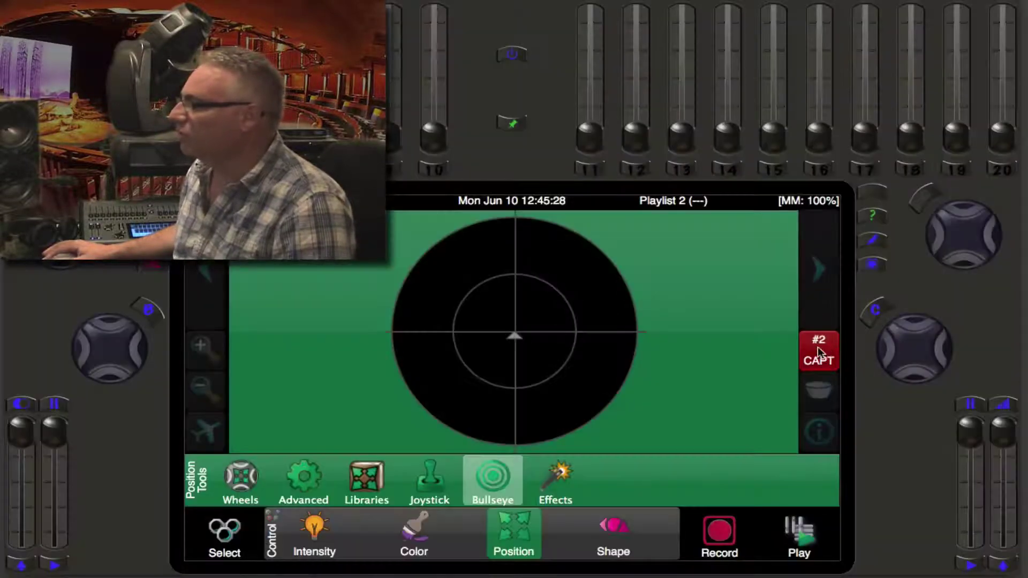
left_click(229, 538)
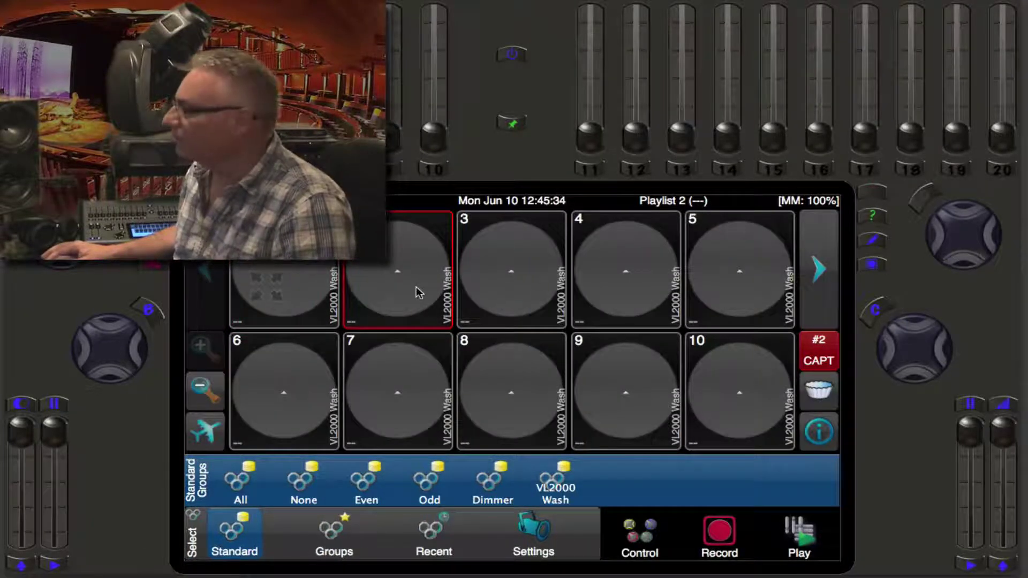
left_click(648, 535)
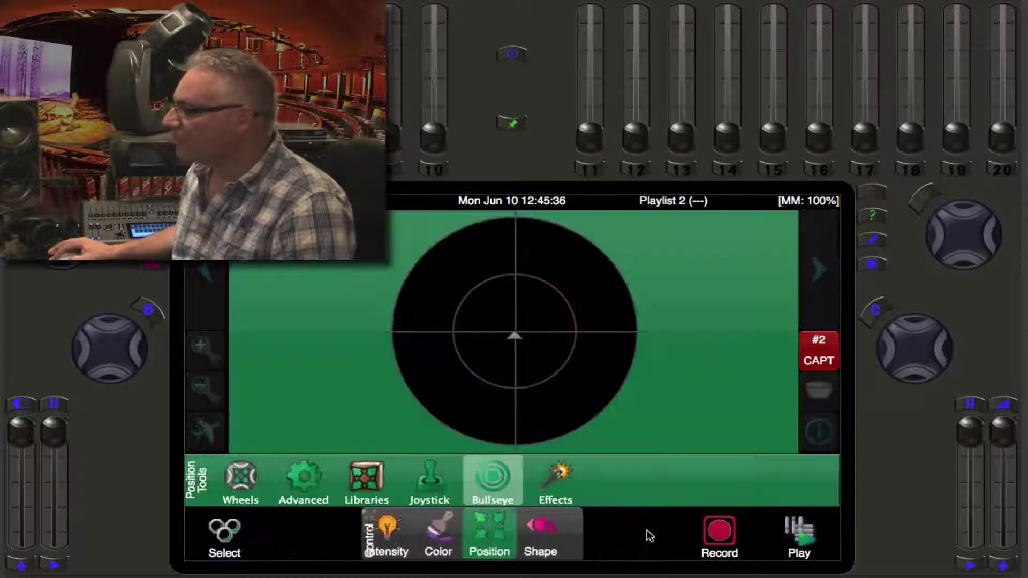
left_click(560, 298)
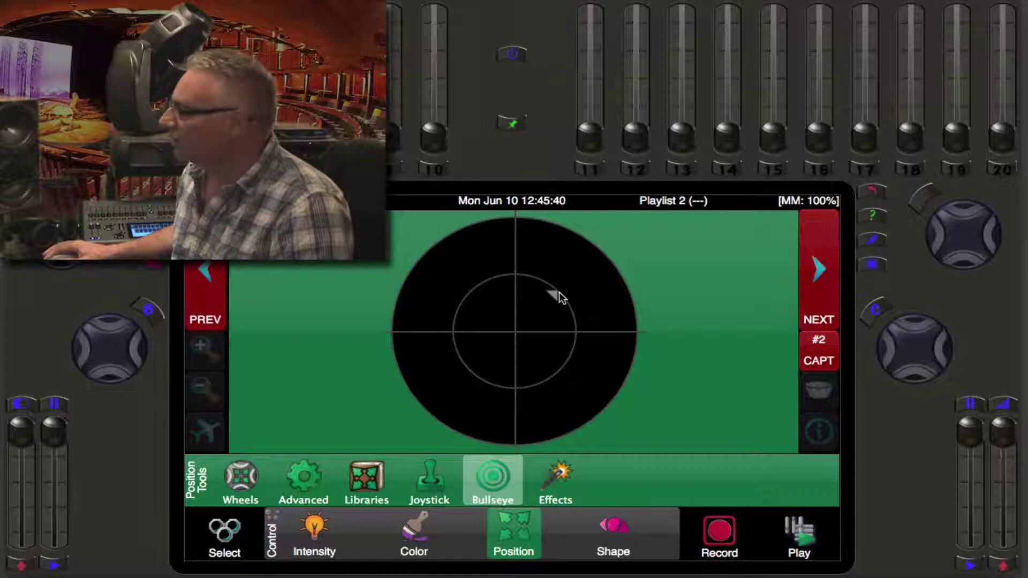
left_click(824, 286)
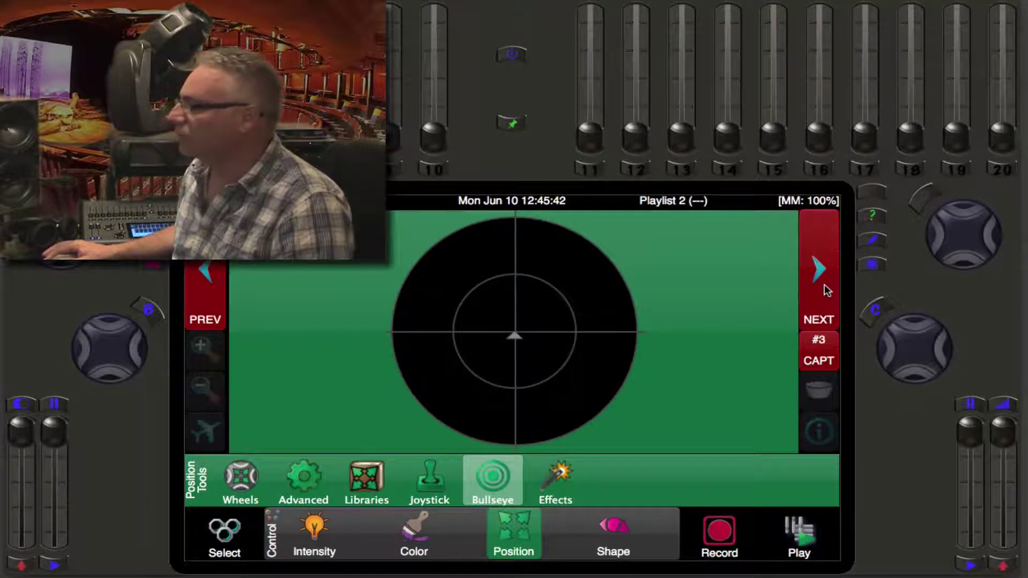
left_click(562, 368)
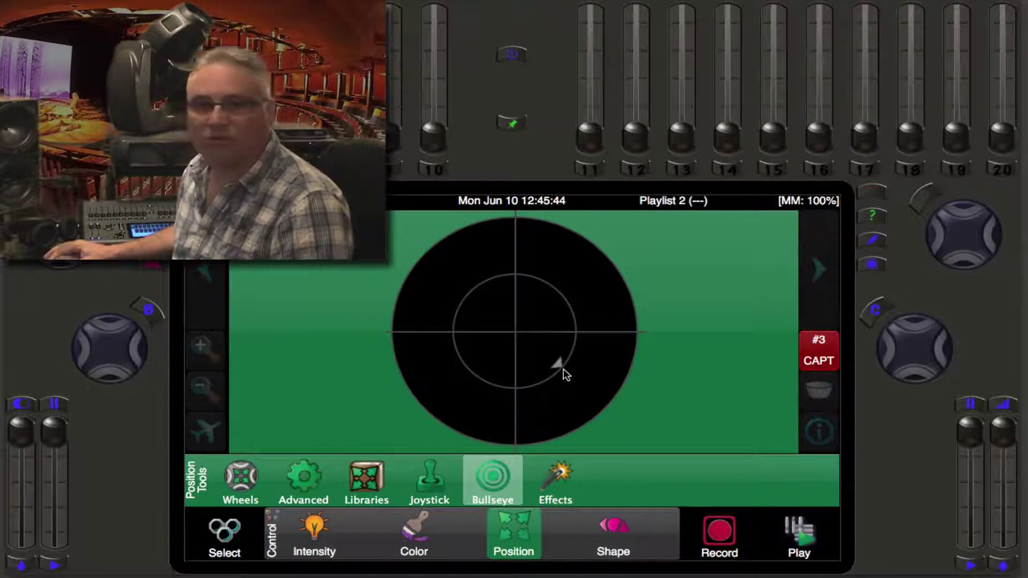
left_click(829, 284)
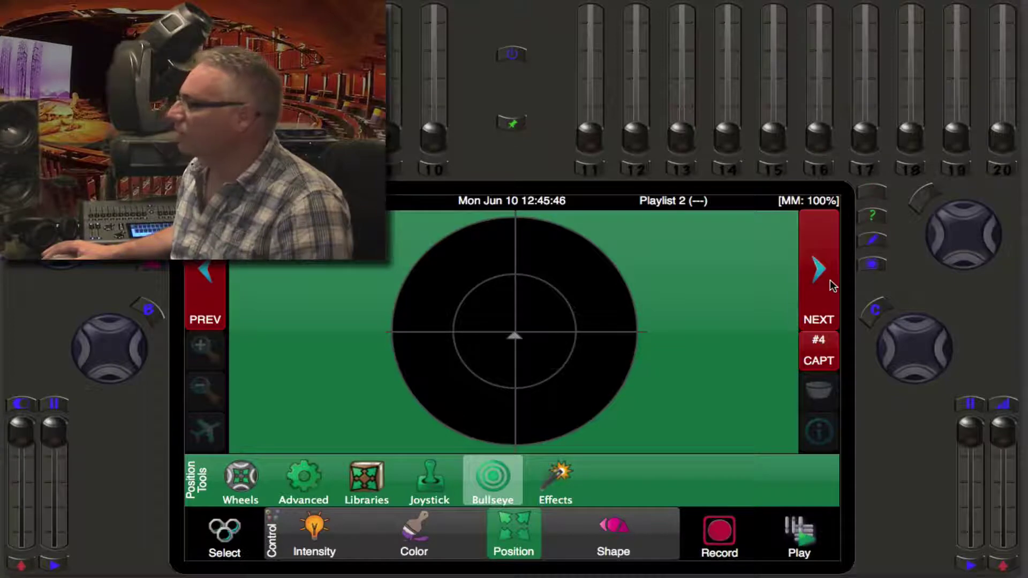
left_click(470, 371)
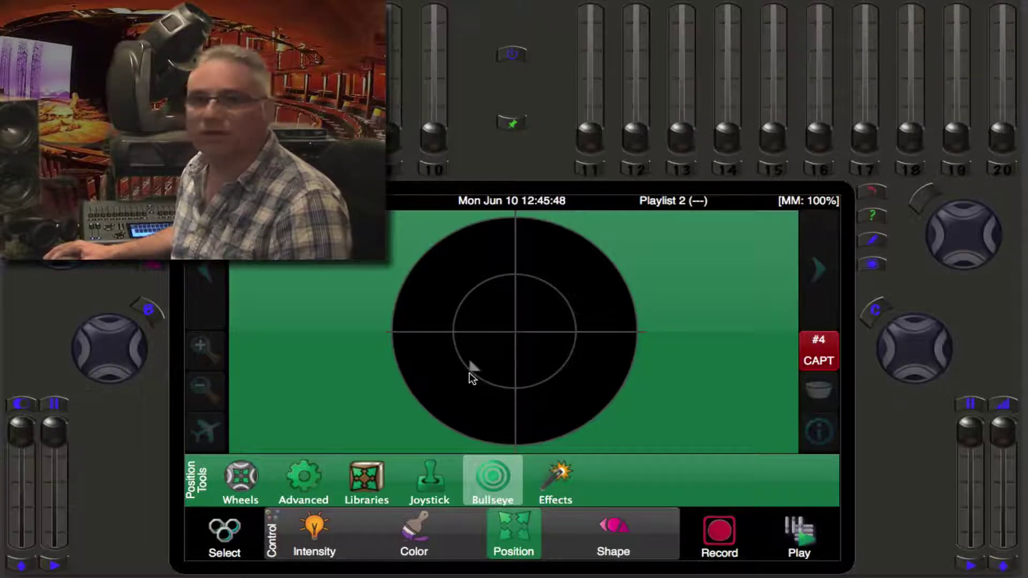
Step back and forth through captured fixtures 1–4 with PREV and NEXT, landing on fixture 5
left_click(214, 286)
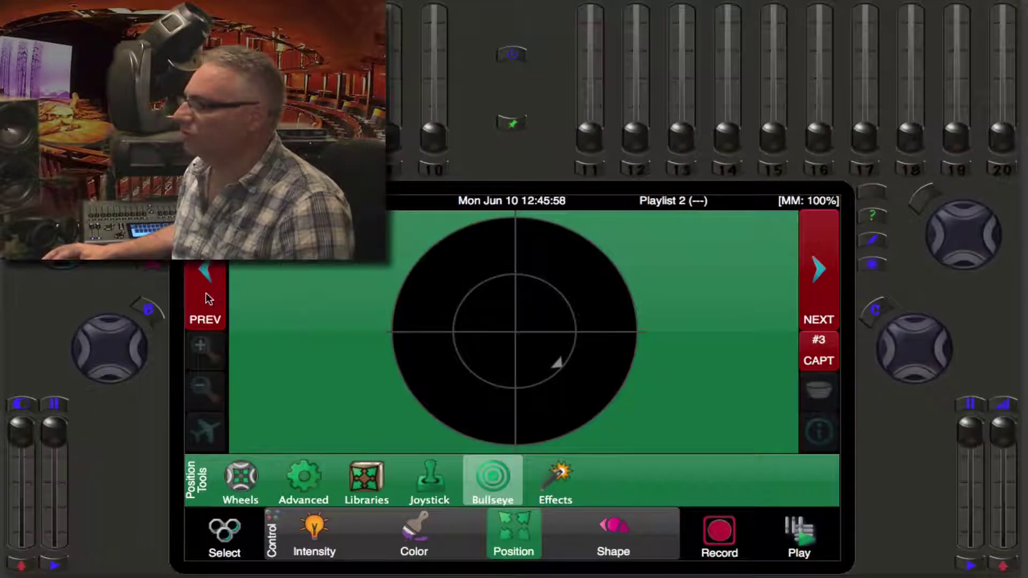
left_click(207, 293)
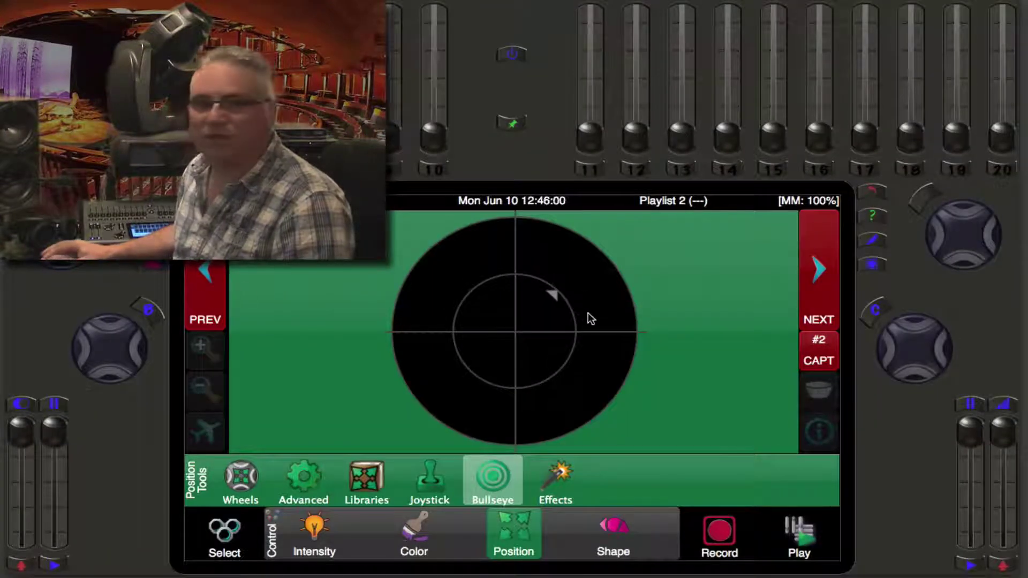
left_click(208, 297)
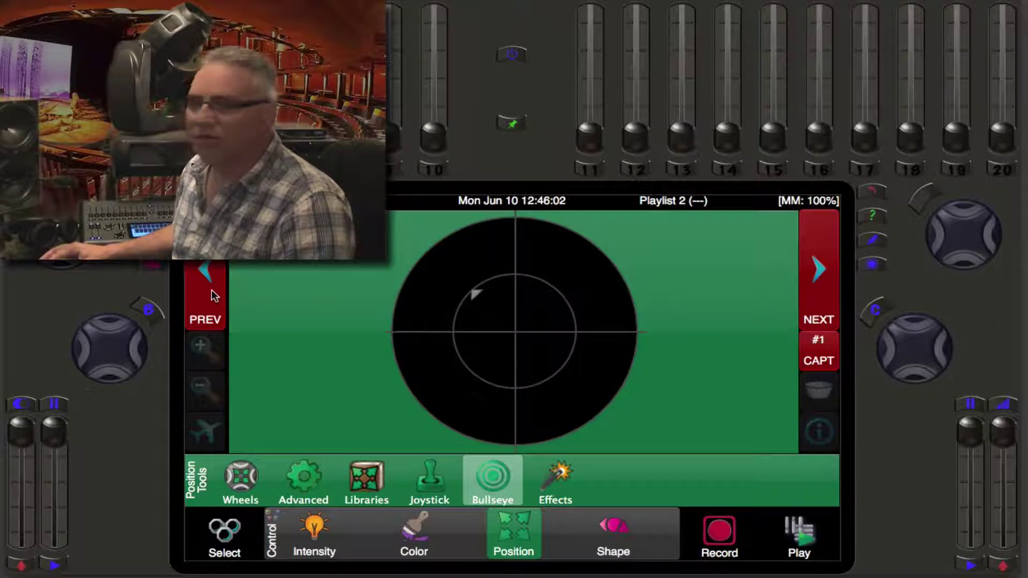
left_click(829, 282)
left_click(828, 281)
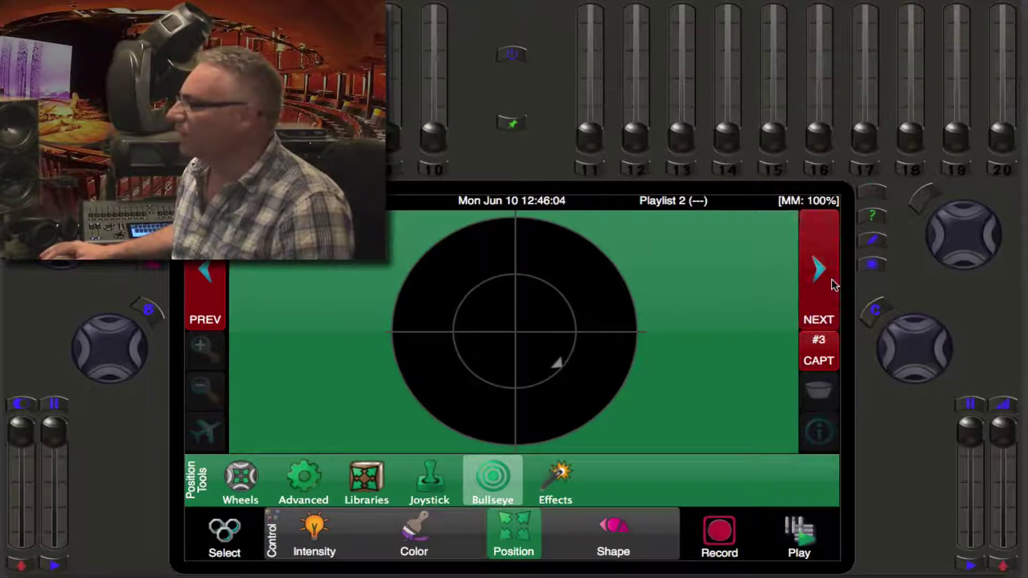
left_click(829, 282)
left_click(207, 299)
left_click(206, 299)
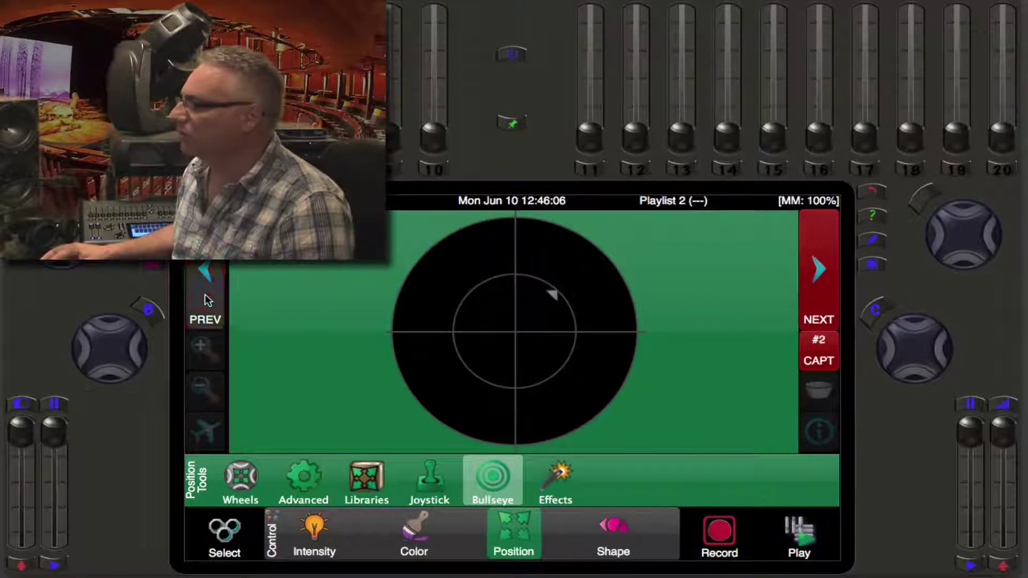
left_click(206, 298)
left_click(834, 292)
left_click(835, 292)
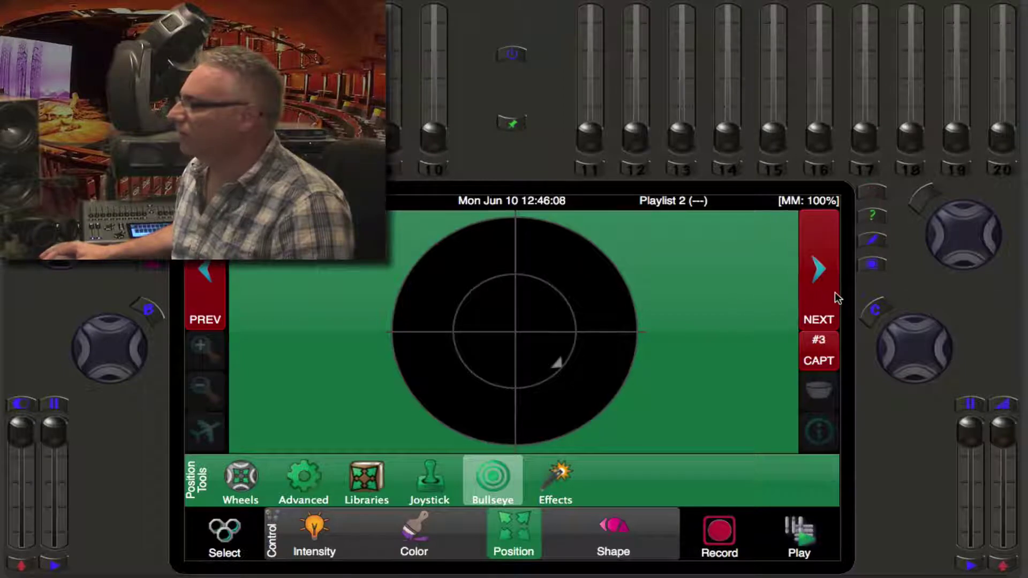
left_click(834, 291)
left_click(834, 292)
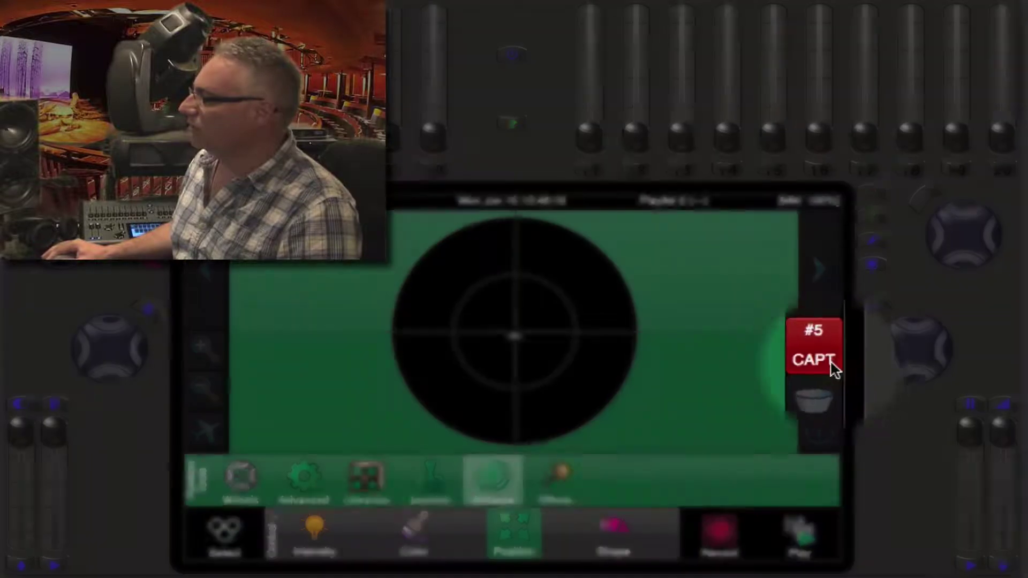
Empty the selection and clear capture, resetting all ten fixtures to centred defaults
left_click(815, 361)
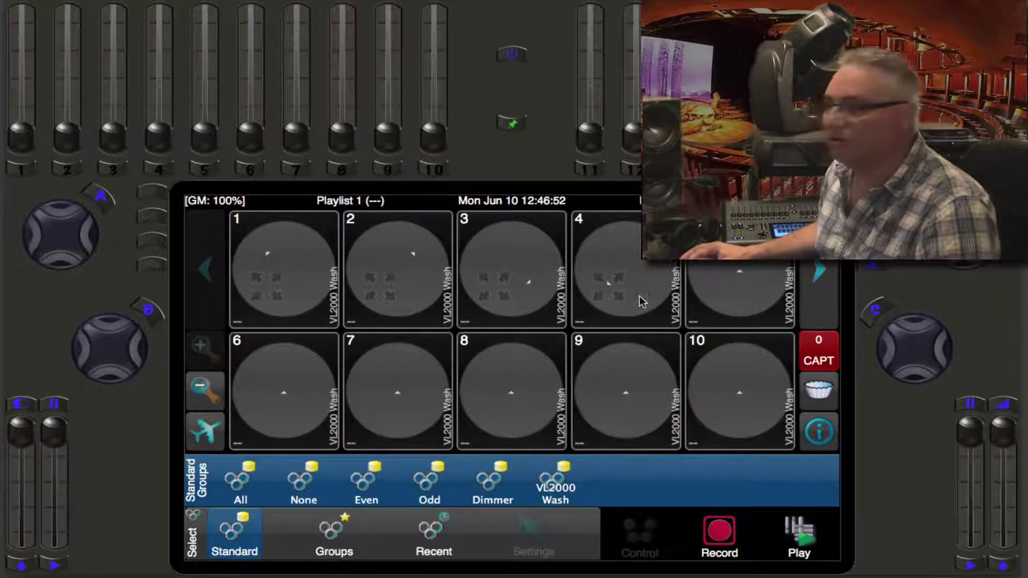
left_click(831, 348)
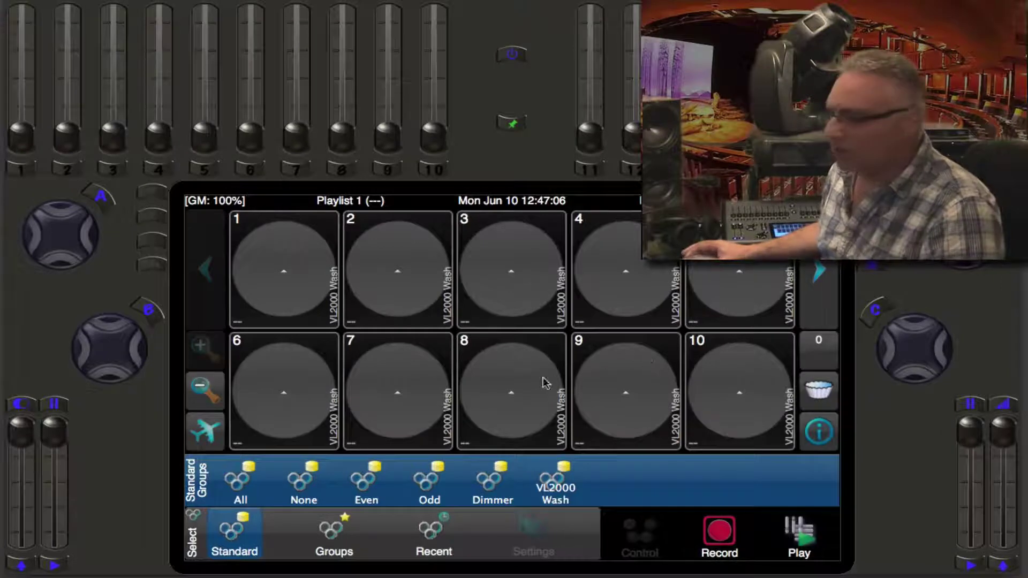
Select fixtures 1, 3, 5, 6, 8 and 10 and show them in the bullseye position view
left_click(296, 302)
left_click(490, 289)
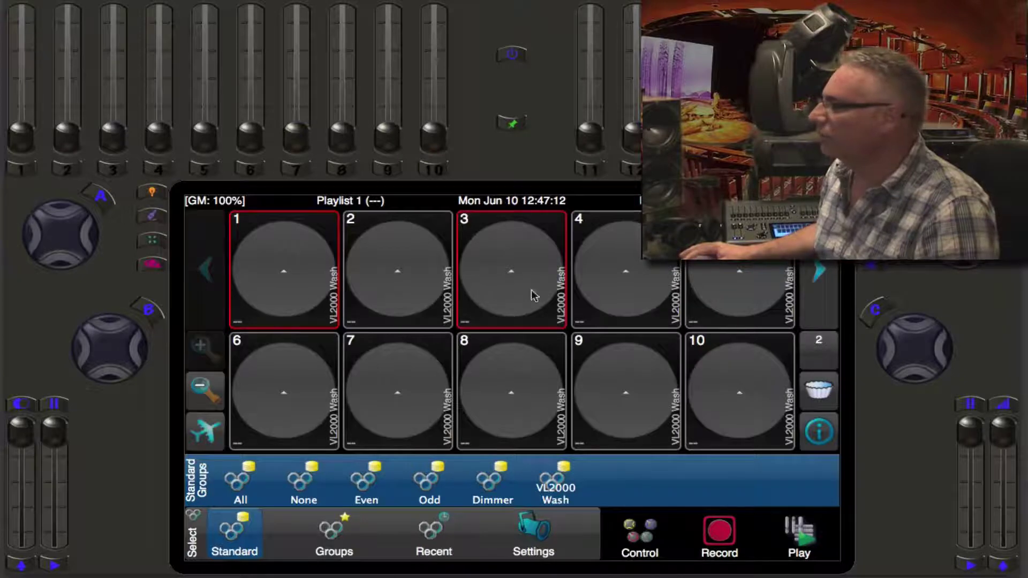
left_click(715, 287)
left_click(284, 429)
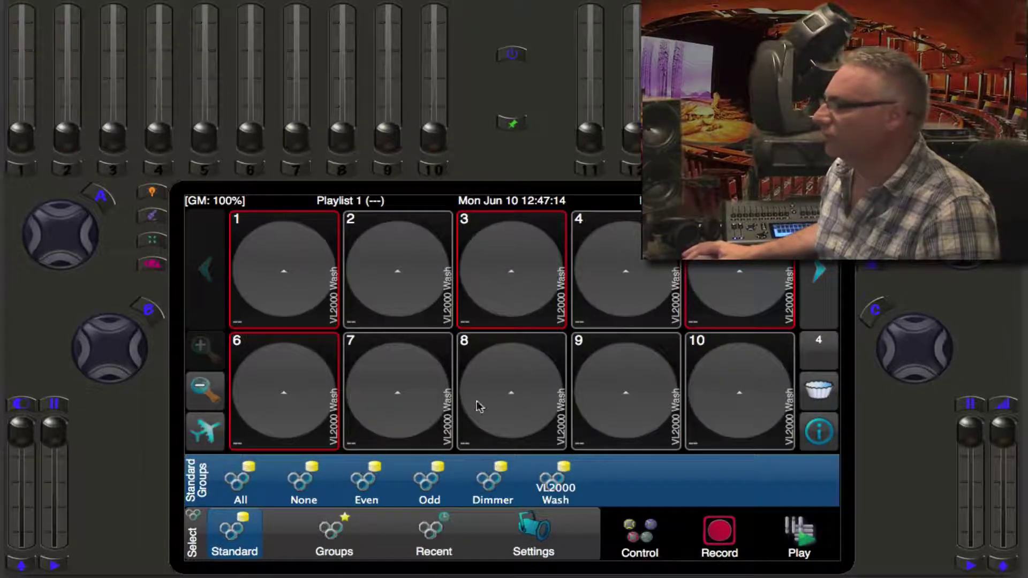
left_click(506, 405)
left_click(734, 394)
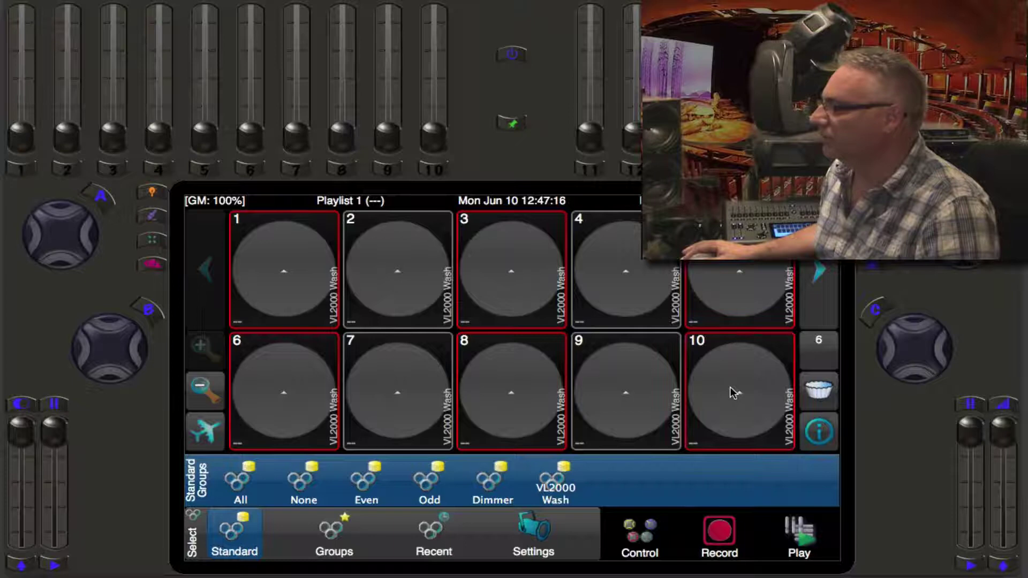
left_click(637, 538)
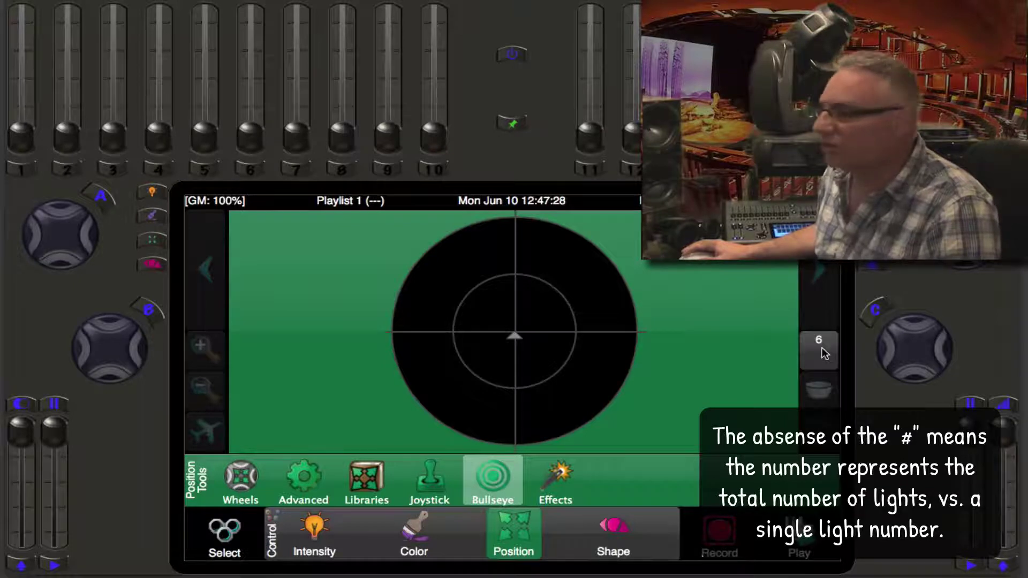
left_click(222, 539)
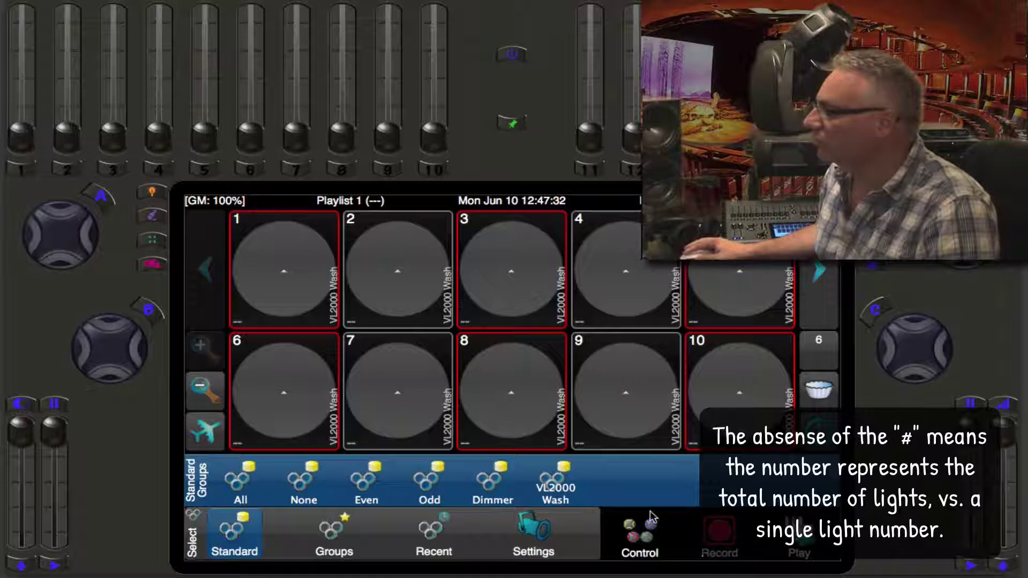
left_click(631, 536)
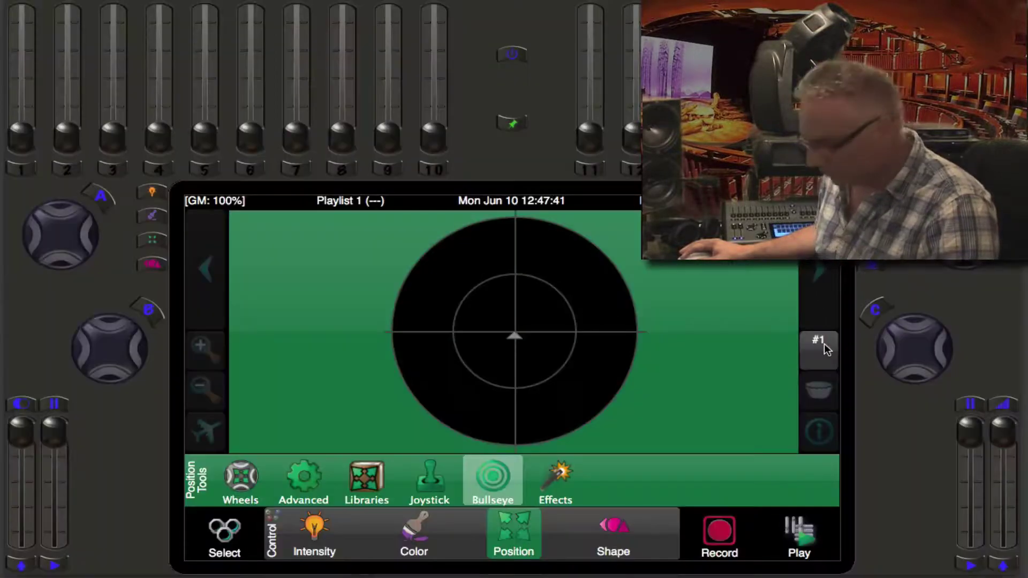
Drag fixture 1's aim up-right, step through fixtures 3 and 5, then return to the grid
left_click_drag(514, 335, 548, 294)
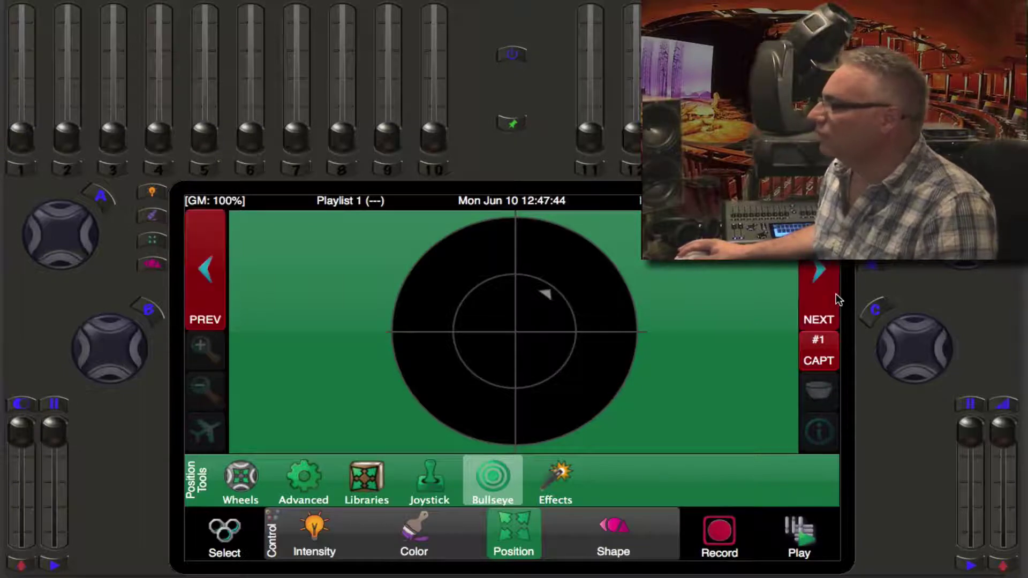
left_click(829, 294)
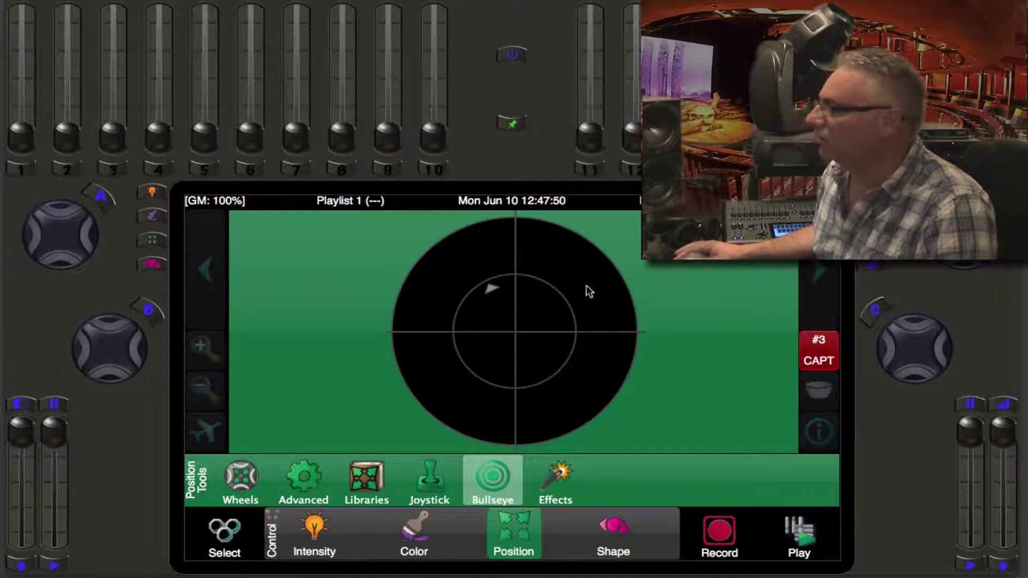
left_click(819, 272)
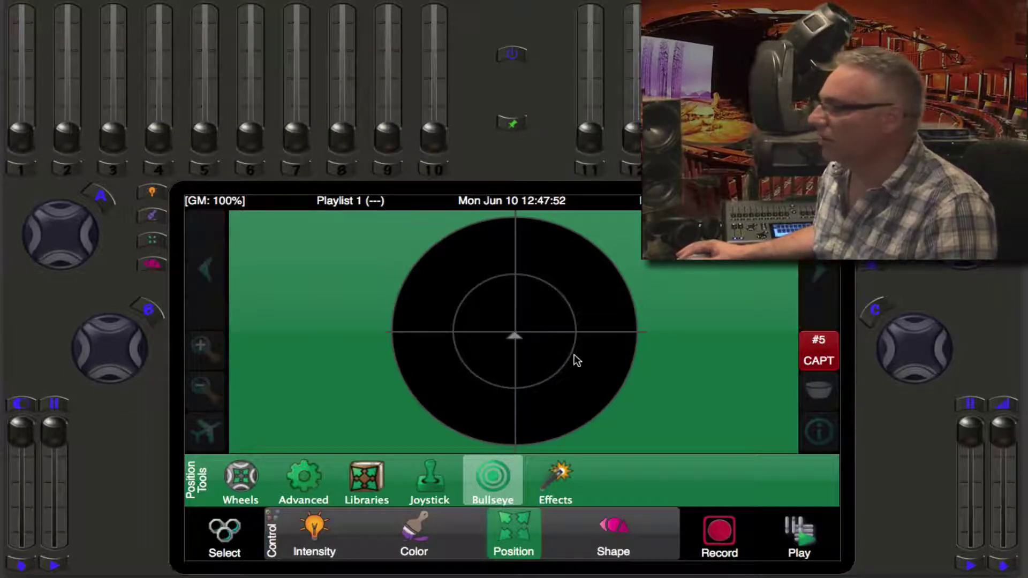
left_click(223, 538)
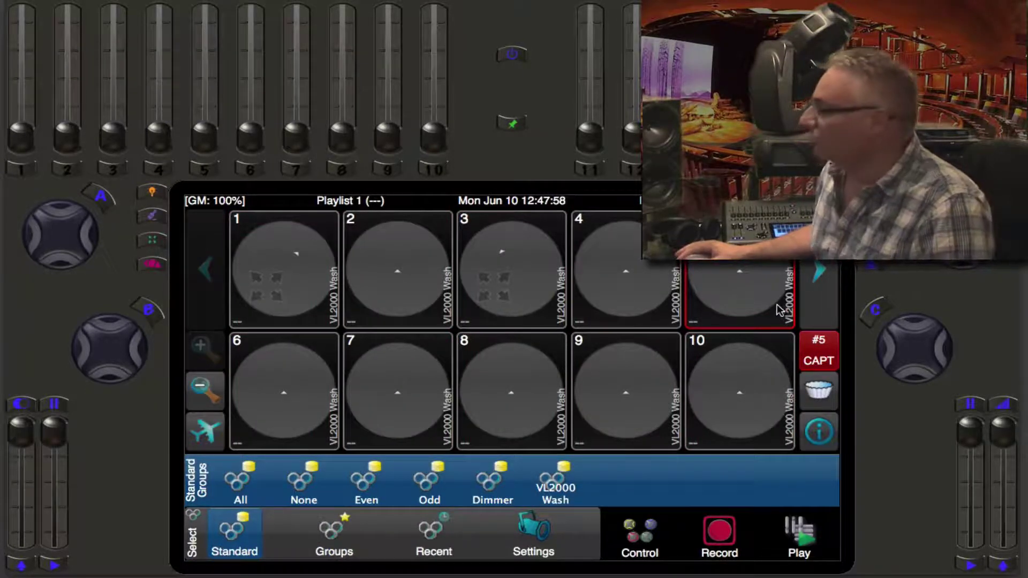
Cycle NEXT through fixtures 6, 8, 10, 1 and 3, then PREV back to fixture 10
left_click(830, 298)
left_click(830, 297)
left_click(830, 298)
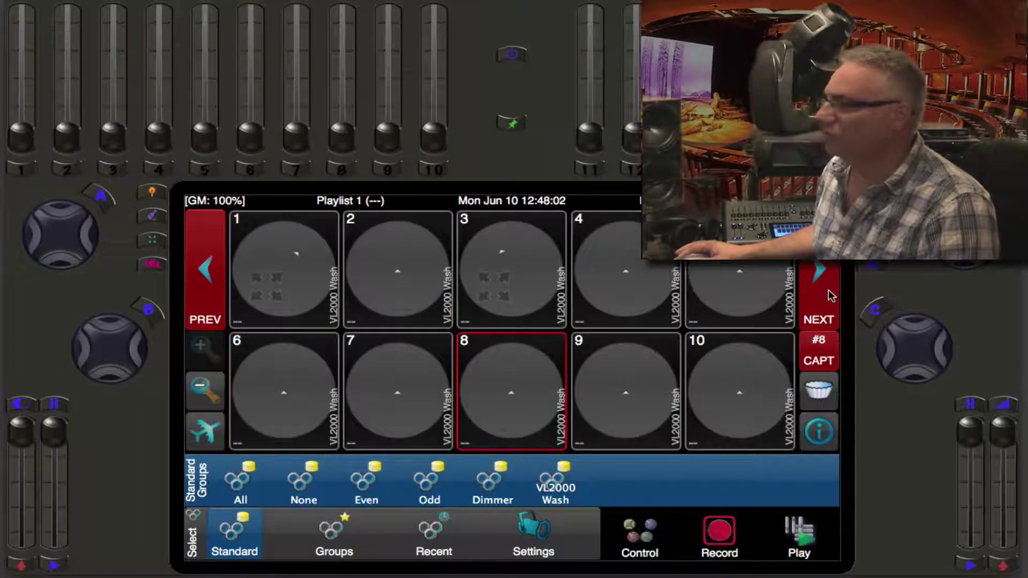
left_click(830, 298)
left_click(829, 298)
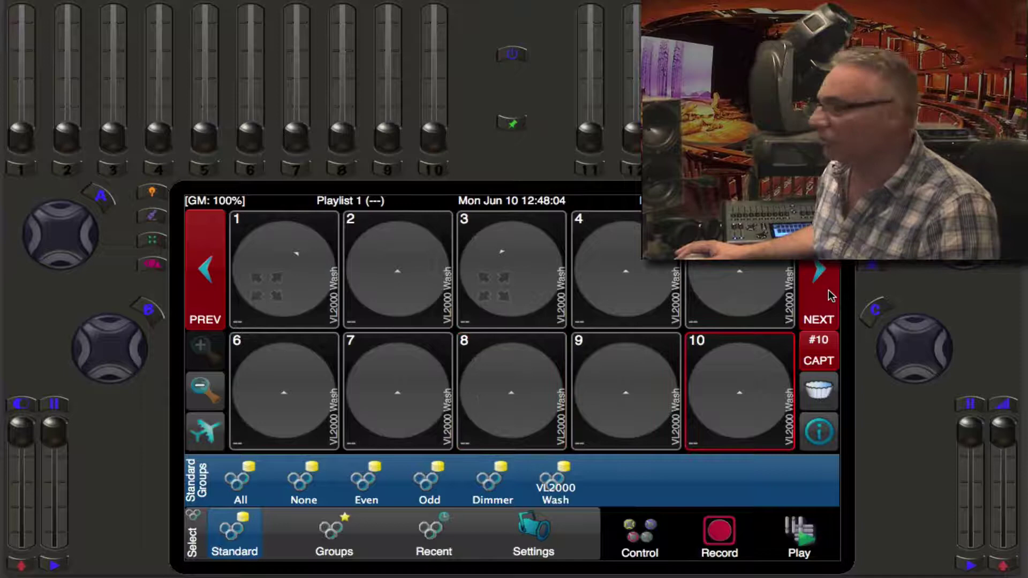
left_click(830, 297)
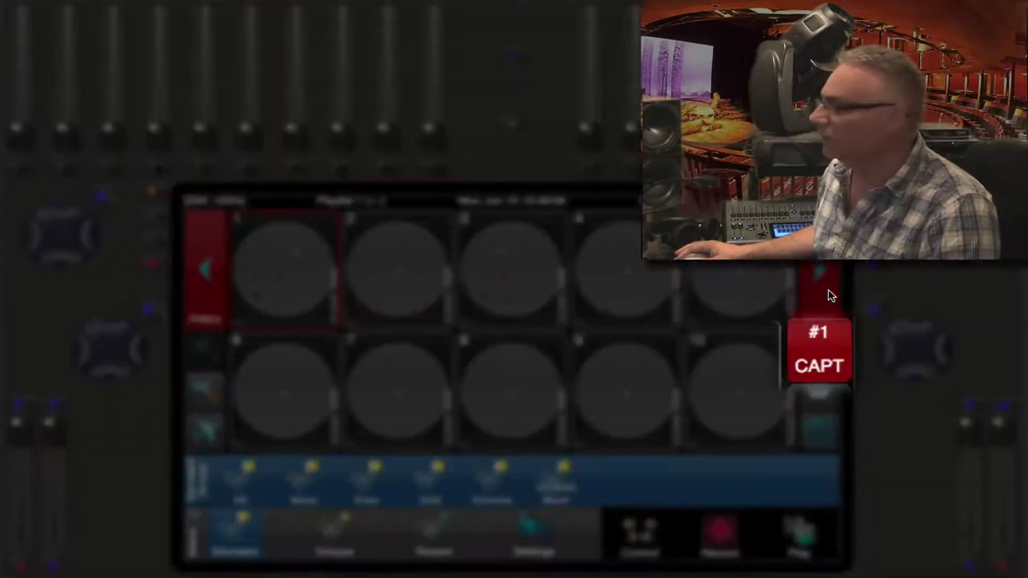
left_click(830, 298)
left_click(830, 298)
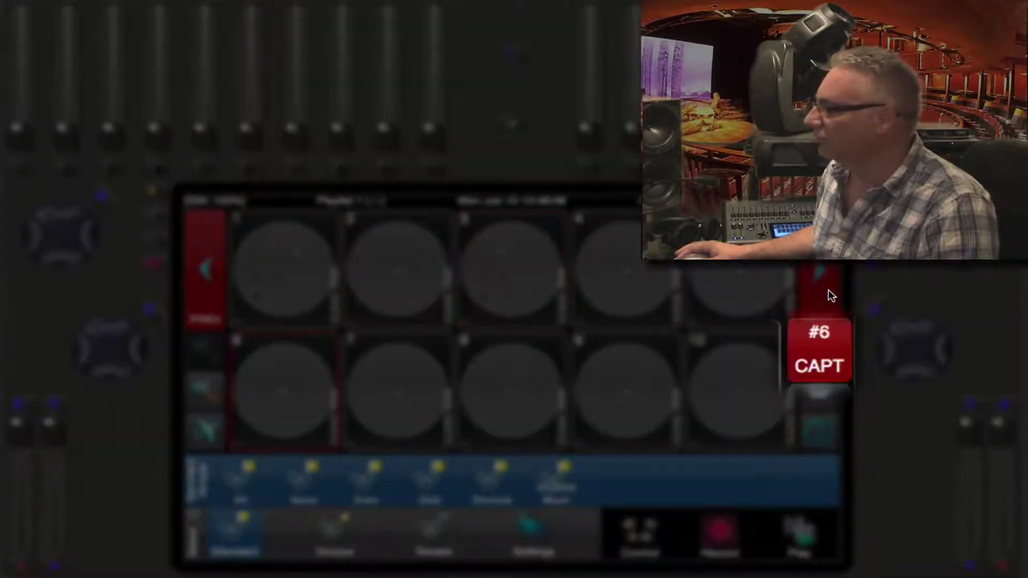
left_click(830, 298)
left_click(830, 298)
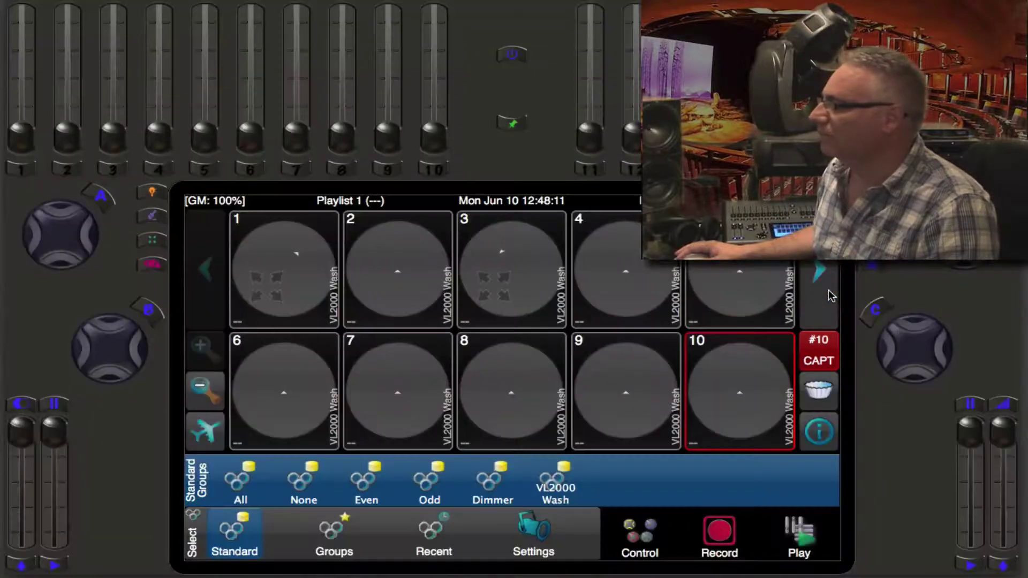
left_click(205, 296)
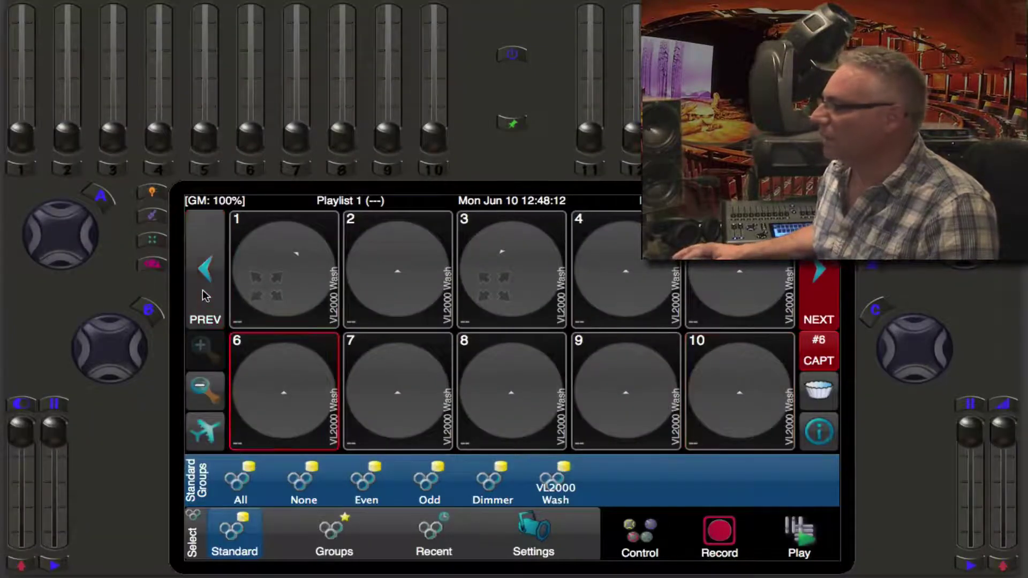
left_click(205, 296)
left_click(205, 296)
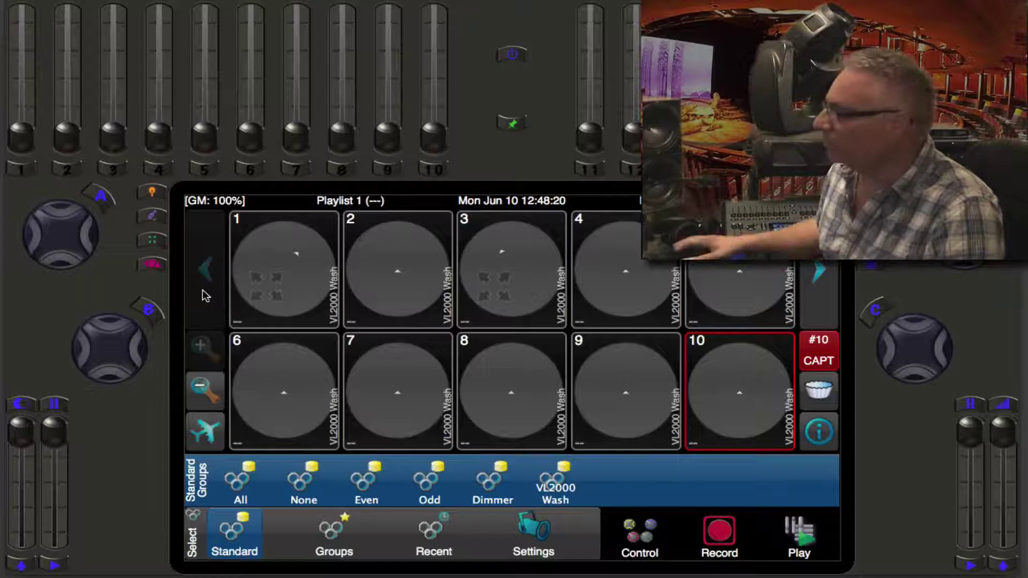
Step through fixtures 1, 3 and 5 to 10 in the bullseye view, then return to the grid
left_click(621, 538)
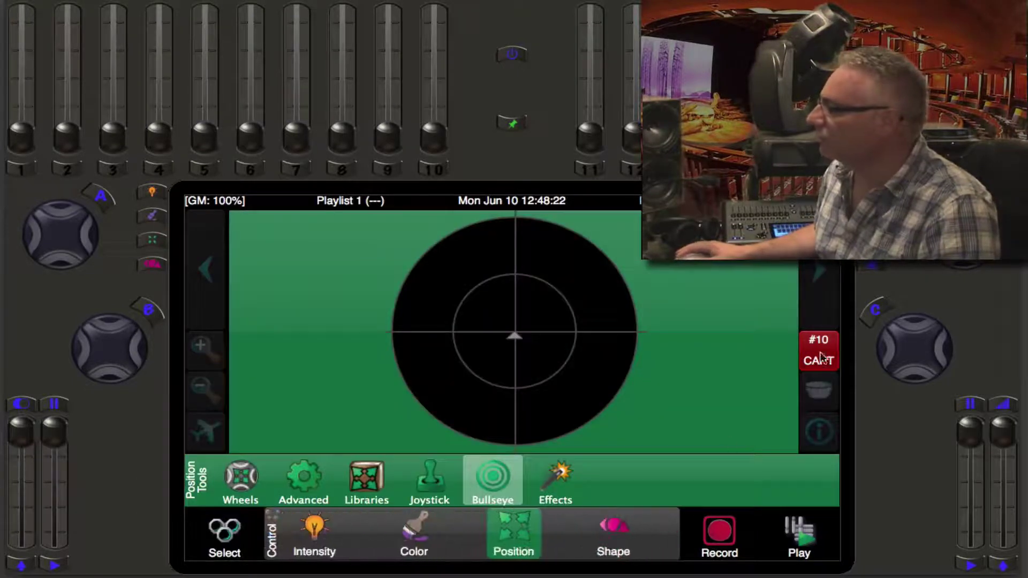
left_click(817, 293)
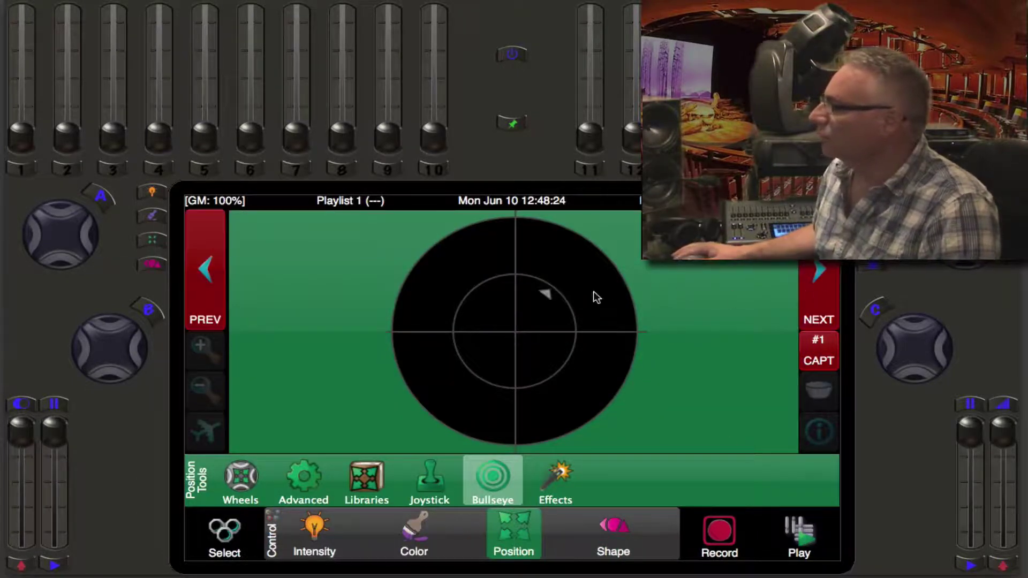
left_click(827, 296)
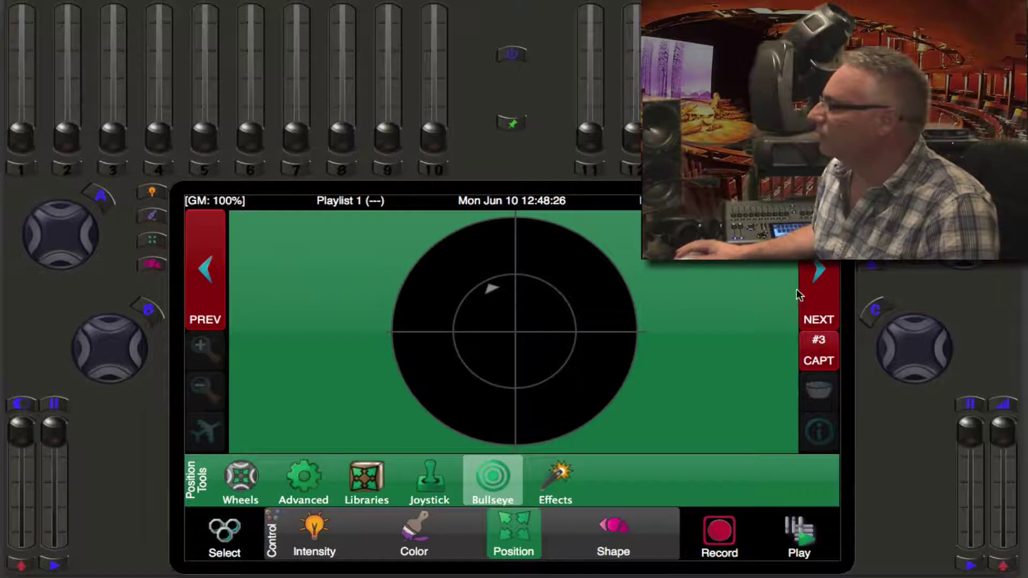
left_click(800, 296)
left_click(834, 296)
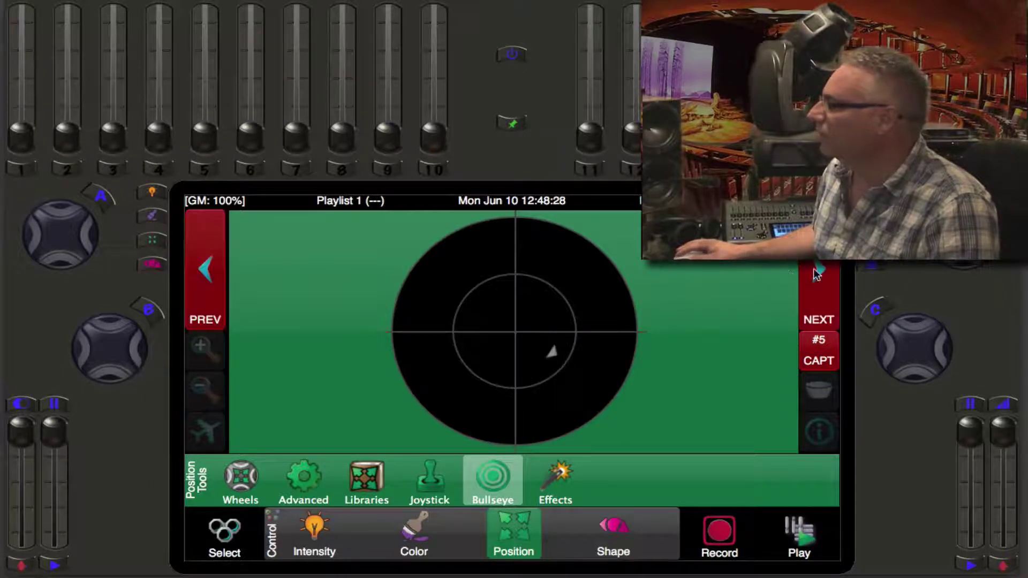
left_click(818, 274)
left_click(823, 282)
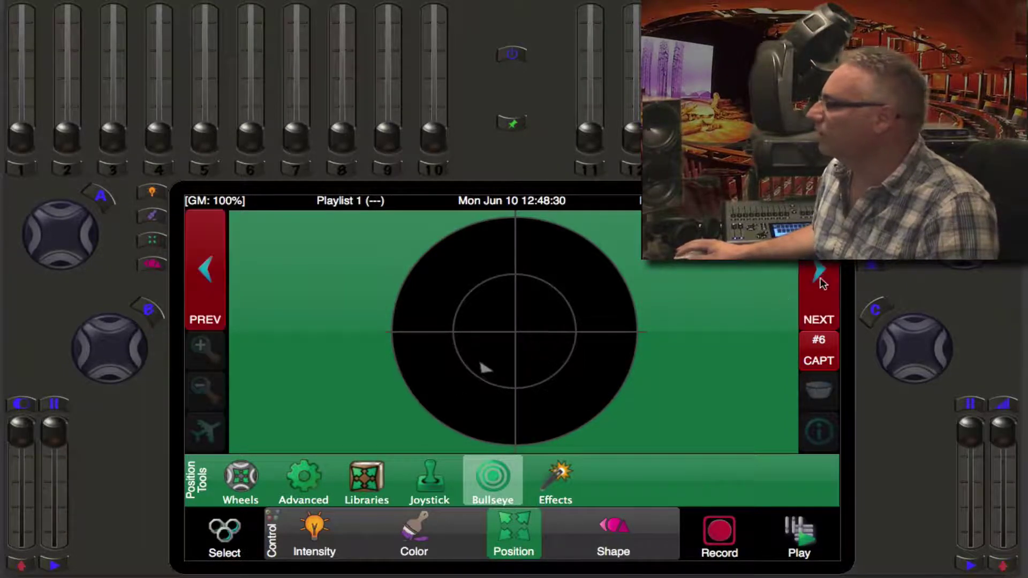
left_click(836, 282)
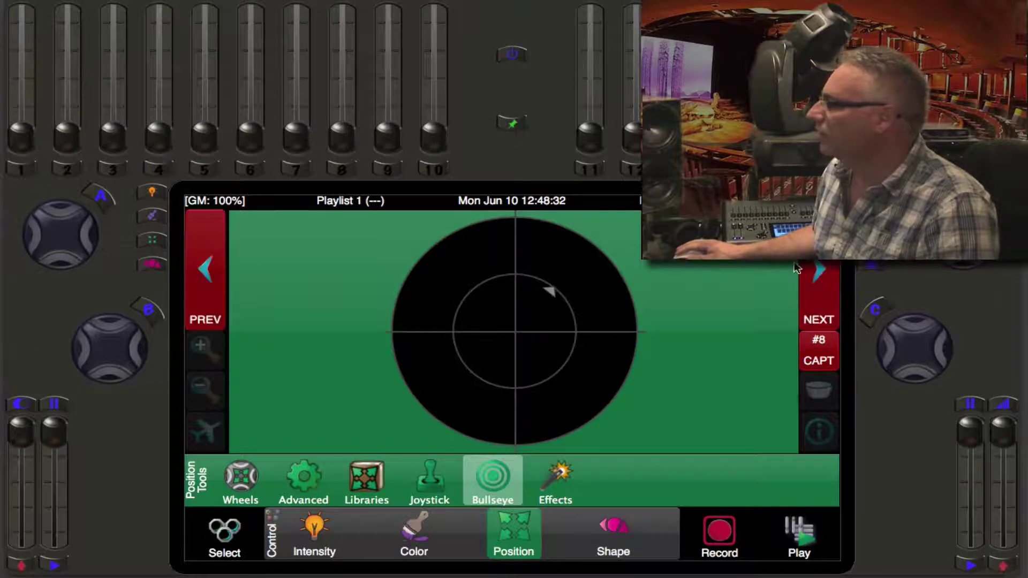
left_click(829, 271)
left_click(828, 271)
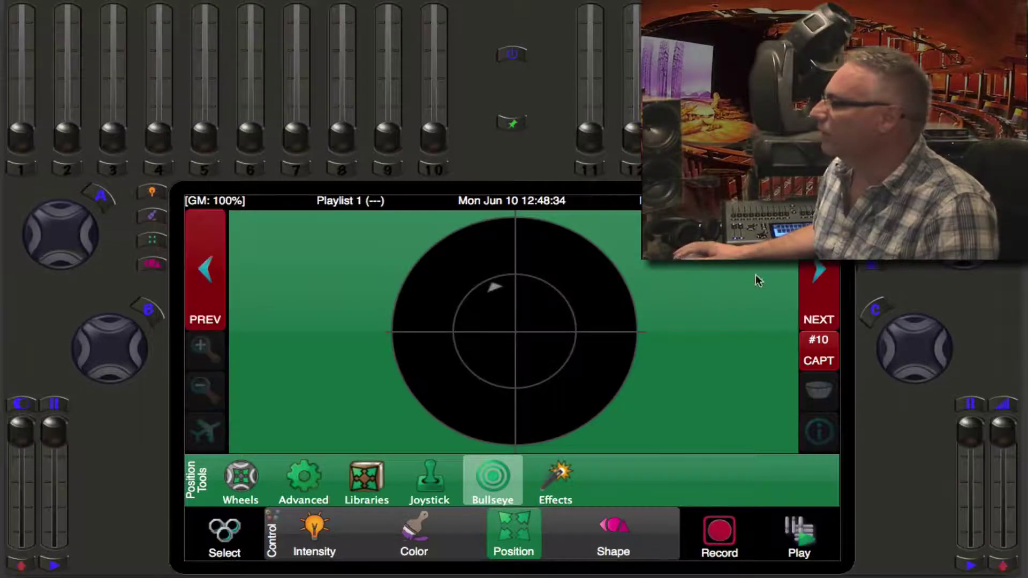
left_click(198, 255)
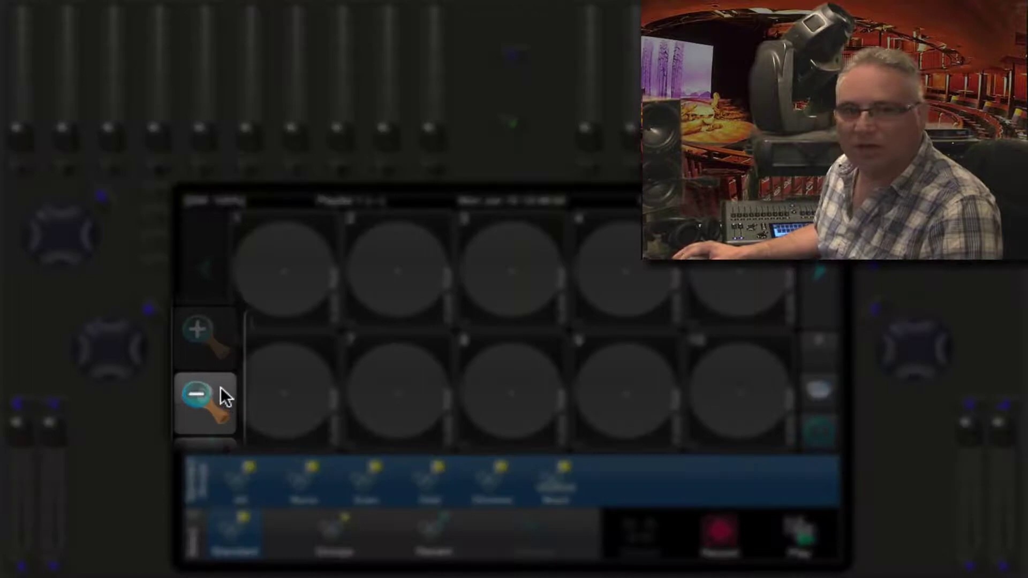
Zoom the fixture grid out to 1–100, back in to 1–40, then page forward
left_click(221, 388)
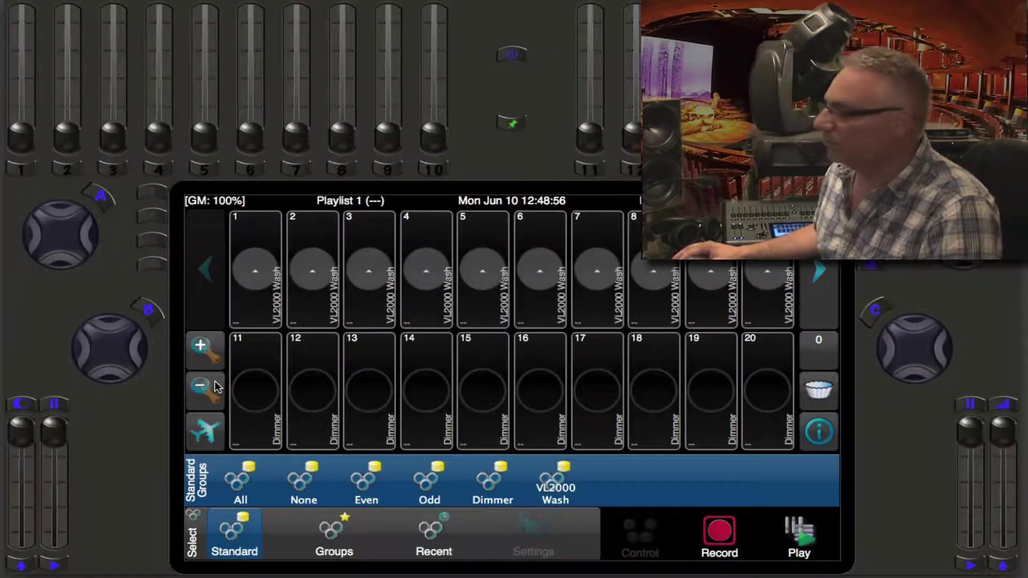
left_click(216, 386)
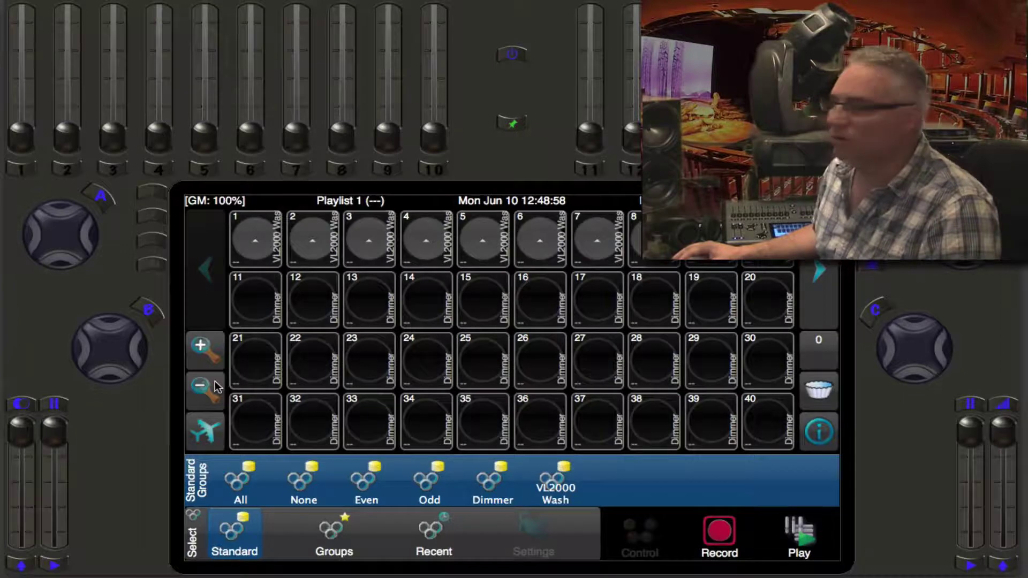
left_click(217, 386)
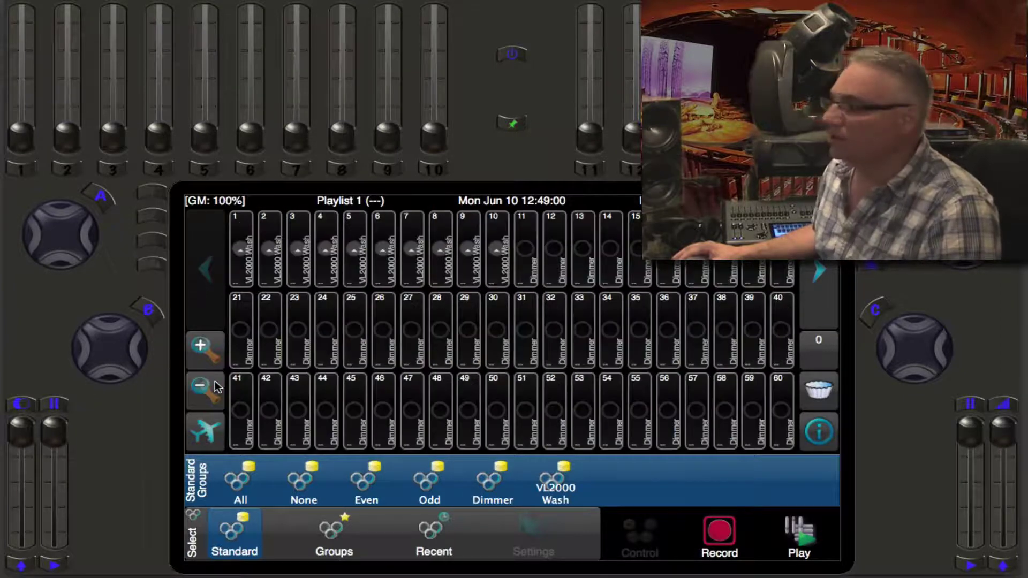
left_click(216, 387)
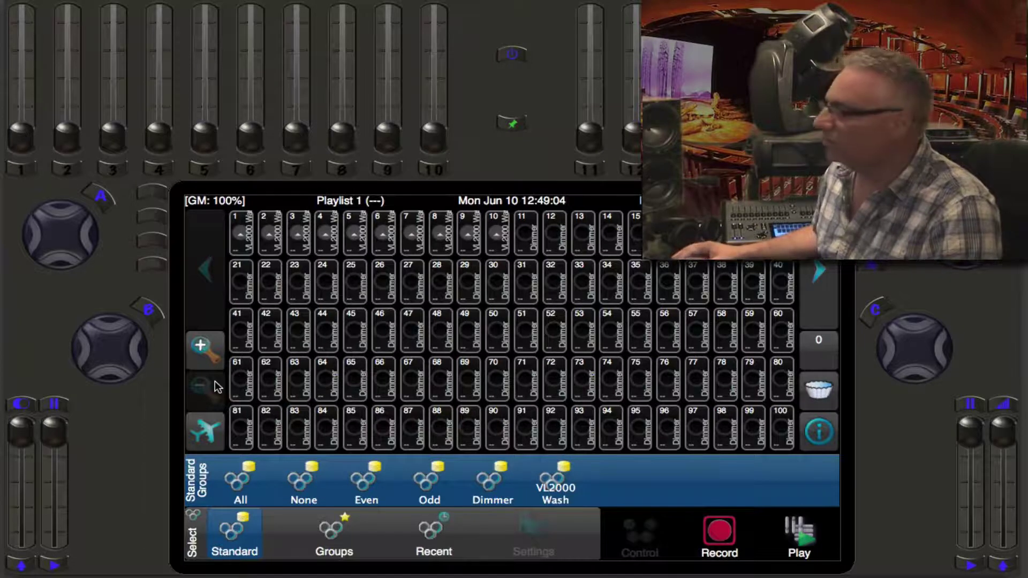
left_click(217, 350)
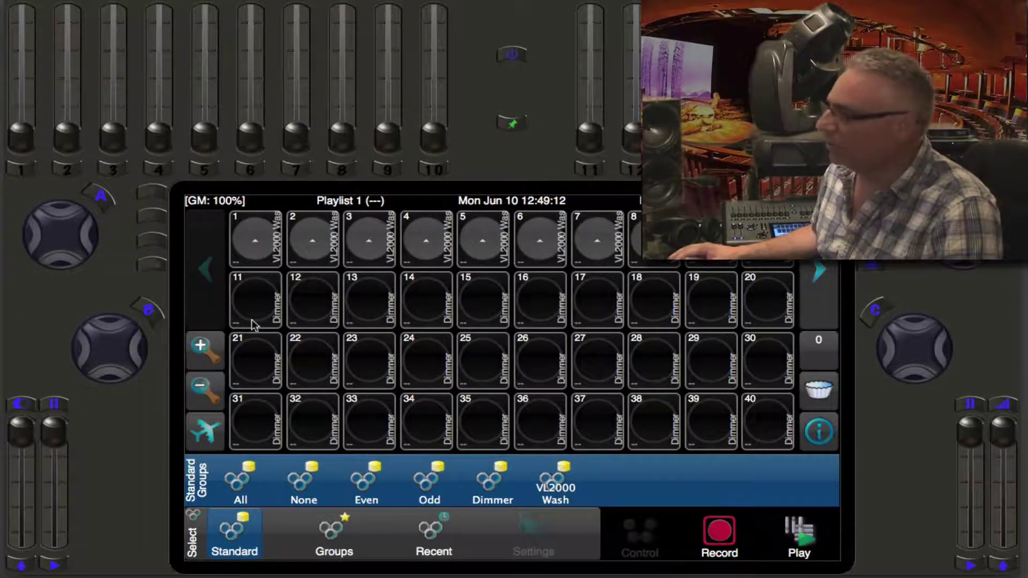
left_click(821, 310)
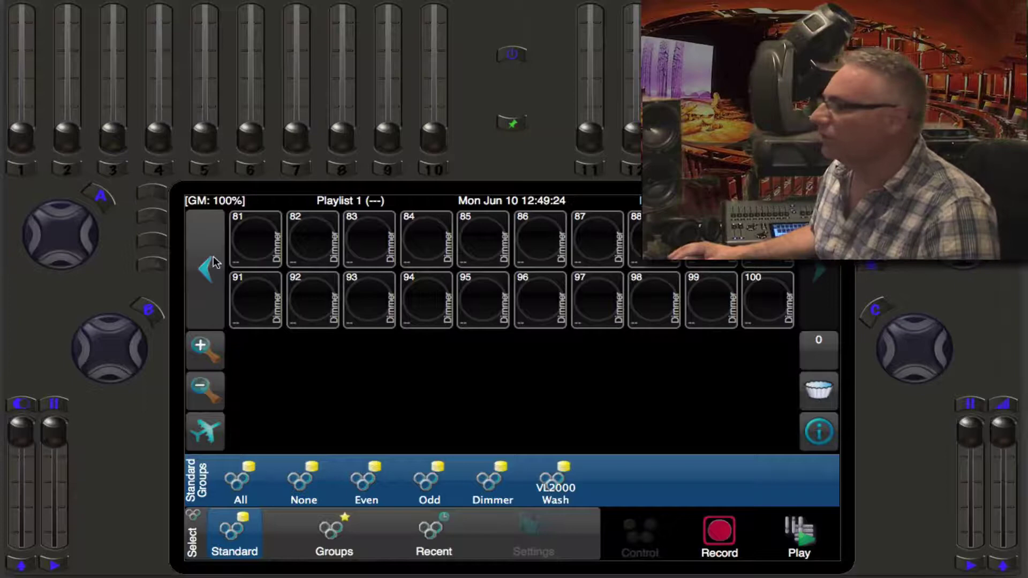
Return to fixtures 1–40 and zoom in to two larger rows of 20 fixtures
left_click(213, 252)
left_click(211, 250)
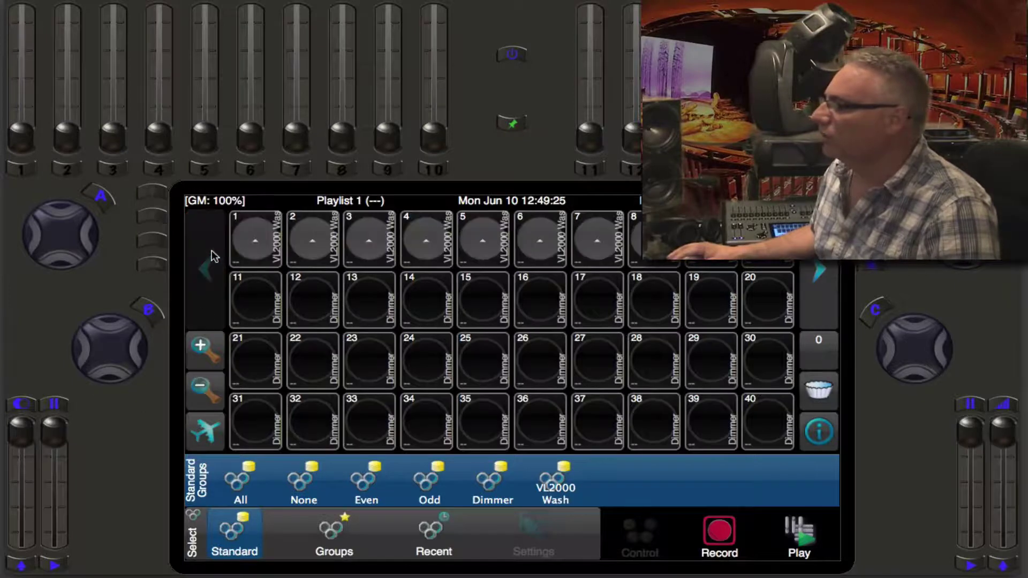
left_click(203, 351)
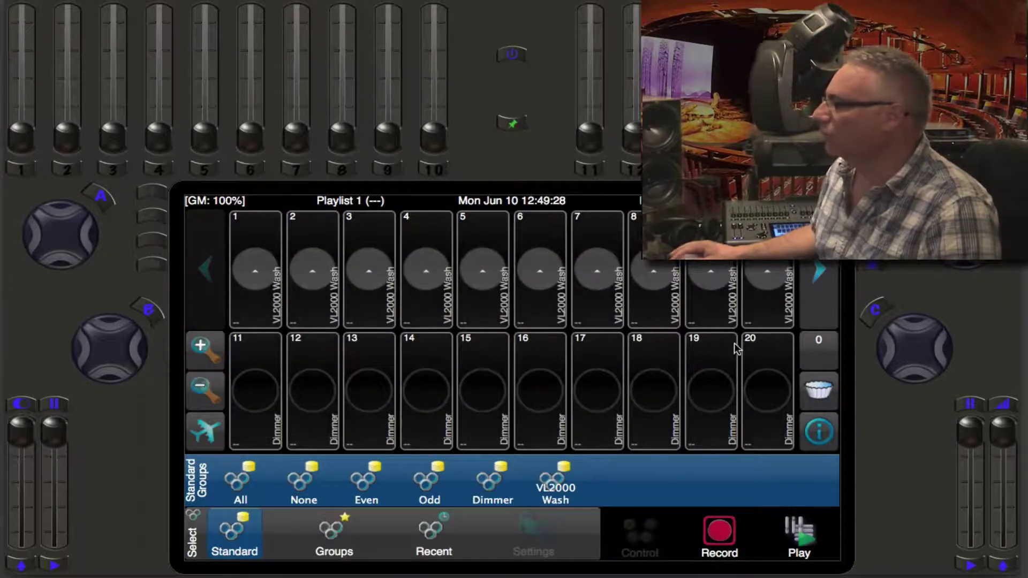
left_click(828, 305)
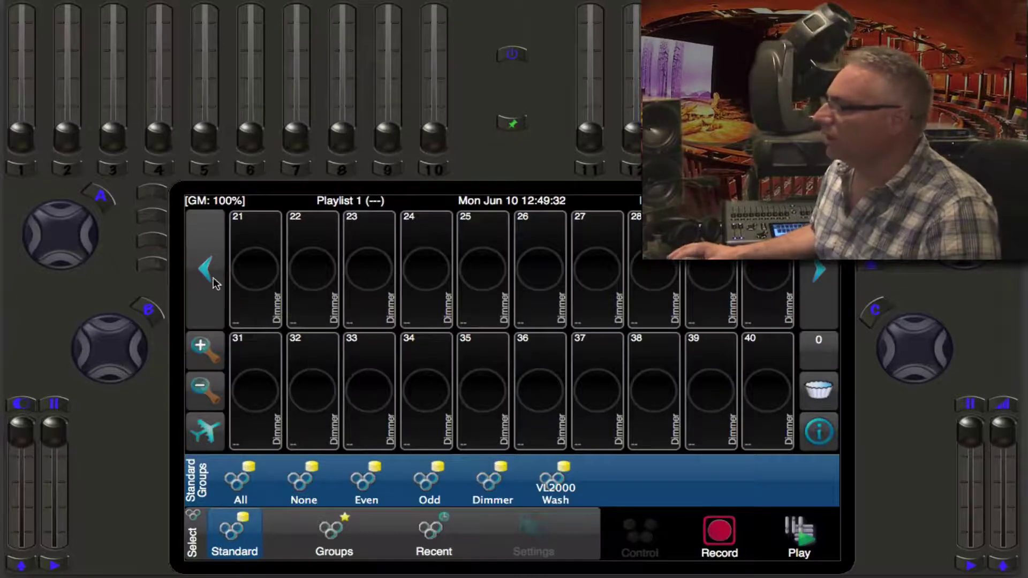
On the fixtures 1–20 page, select fixtures 1, 3 and 4
left_click(213, 249)
left_click(254, 252)
left_click(368, 248)
left_click(431, 248)
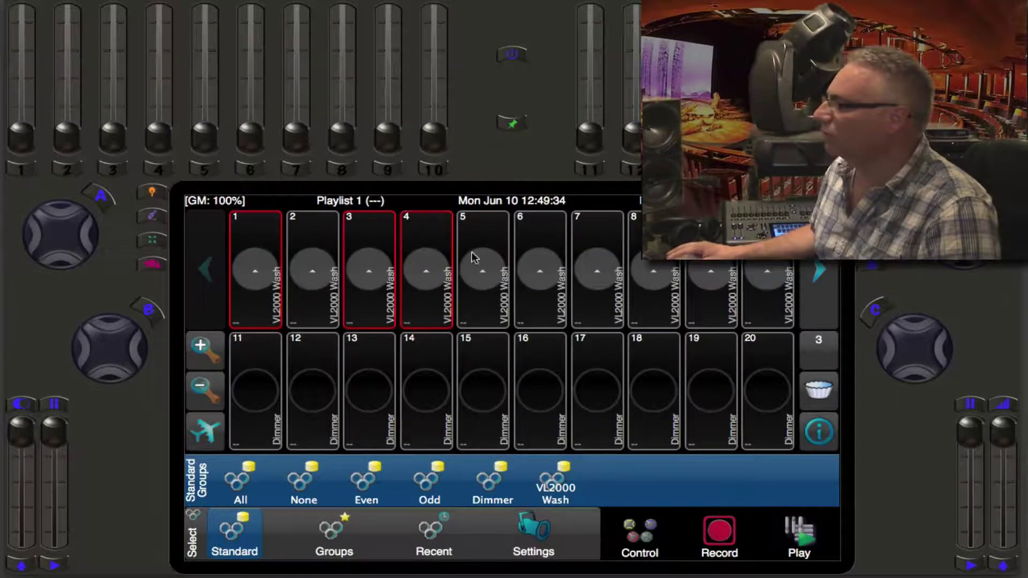
Page forward to fixtures 21–40 and clear the three selected fixtures via the count box
left_click(818, 345)
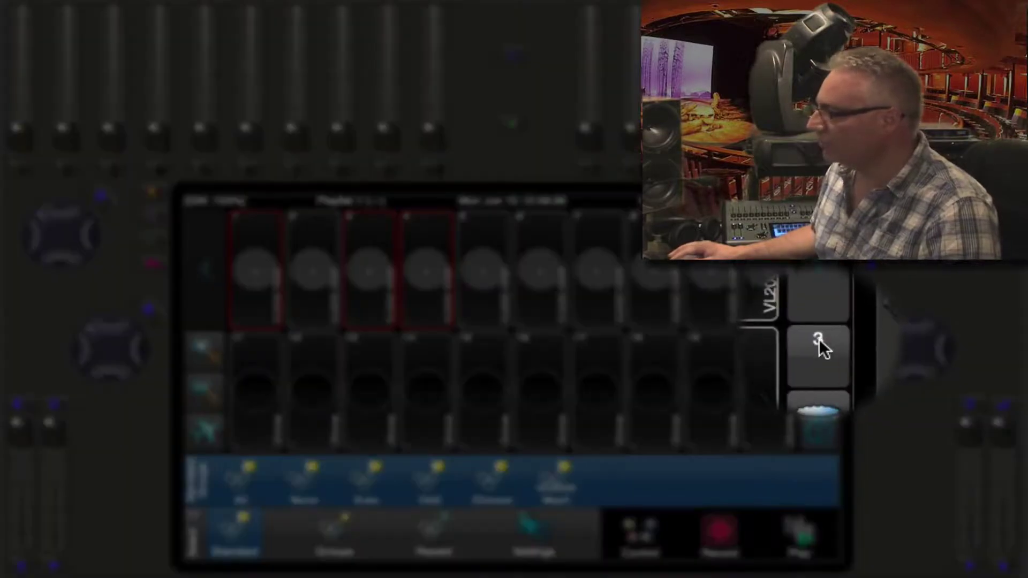
left_click(819, 339)
left_click(825, 285)
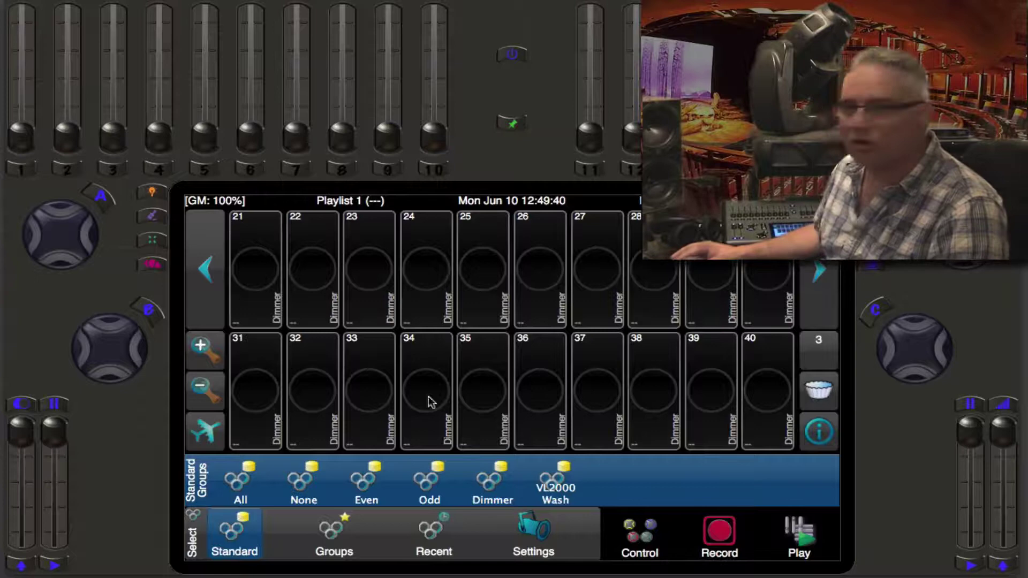
left_click(823, 356)
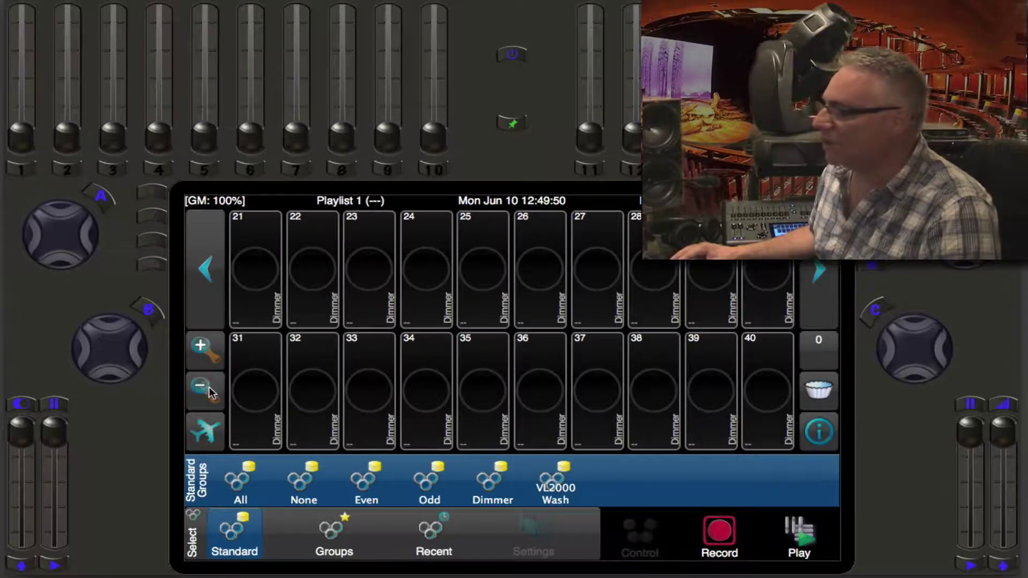
Zoom to ten large tiles, jump to Page 6 via the overview, and select fixtures 51–60
left_click(209, 349)
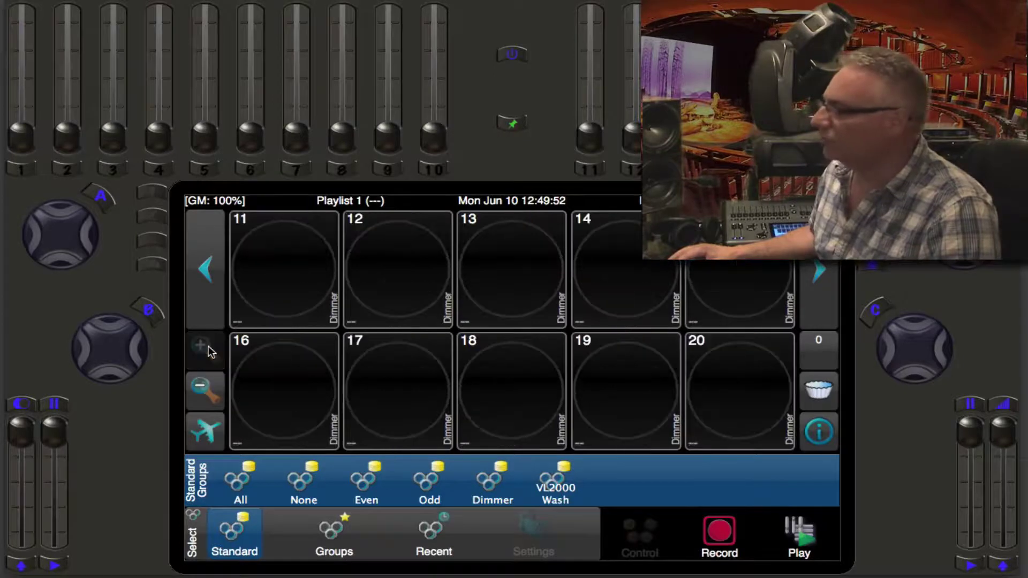
left_click(210, 276)
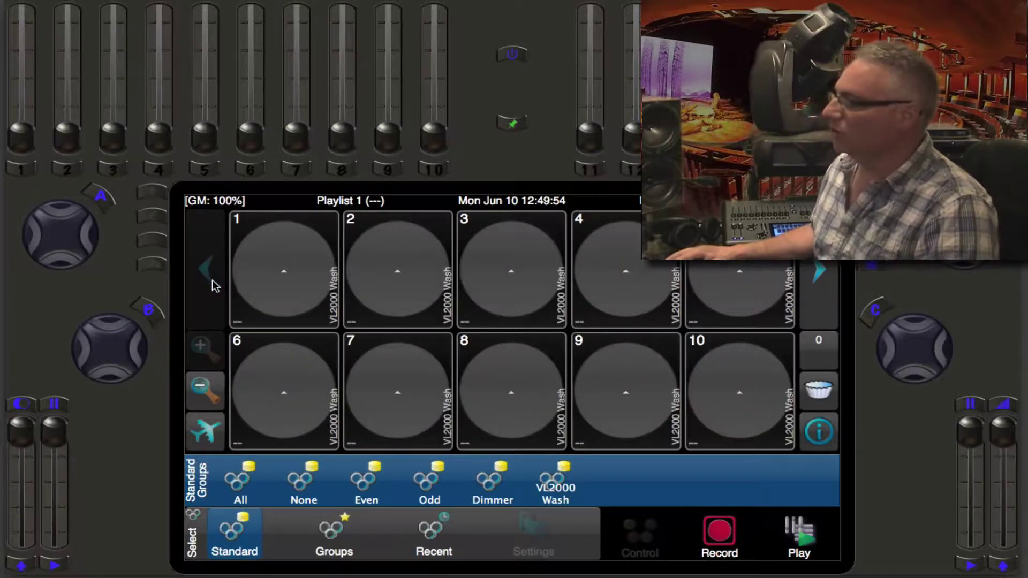
left_click(211, 420)
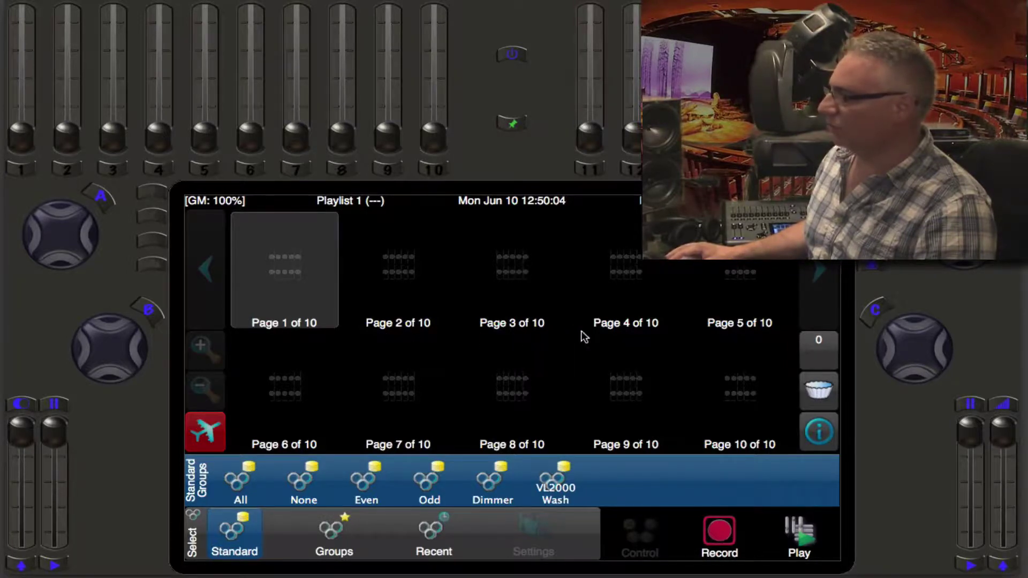
left_click(309, 405)
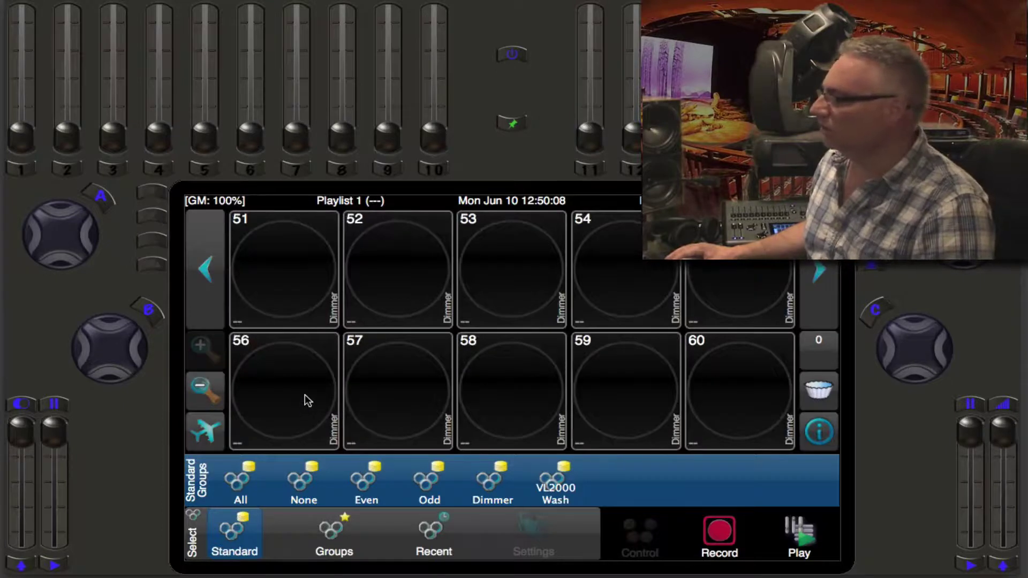
left_click_drag(293, 268, 736, 375)
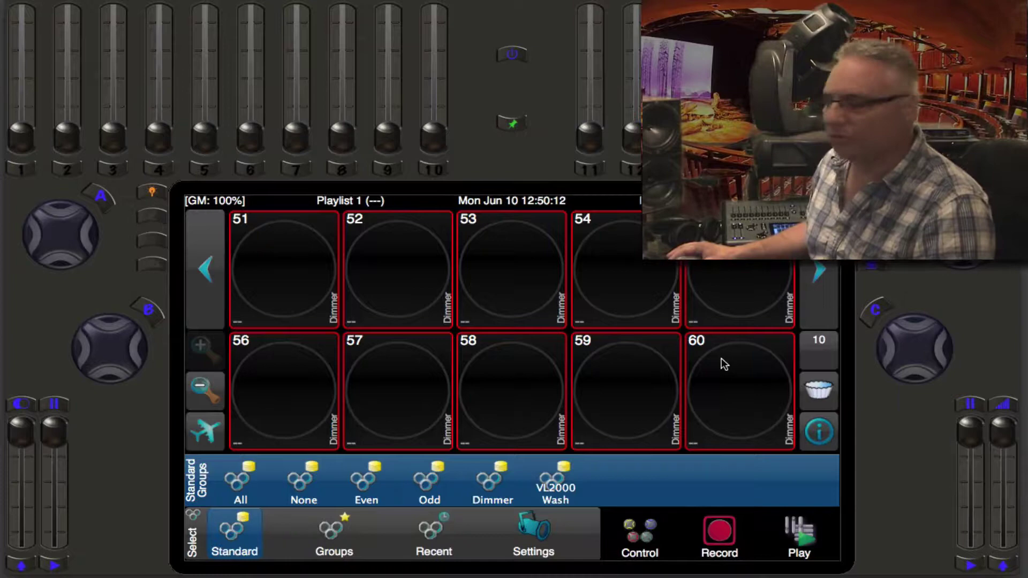
Jump to Page 7 via the overview and add fixtures 61–70, bringing the selection to 20
left_click(213, 431)
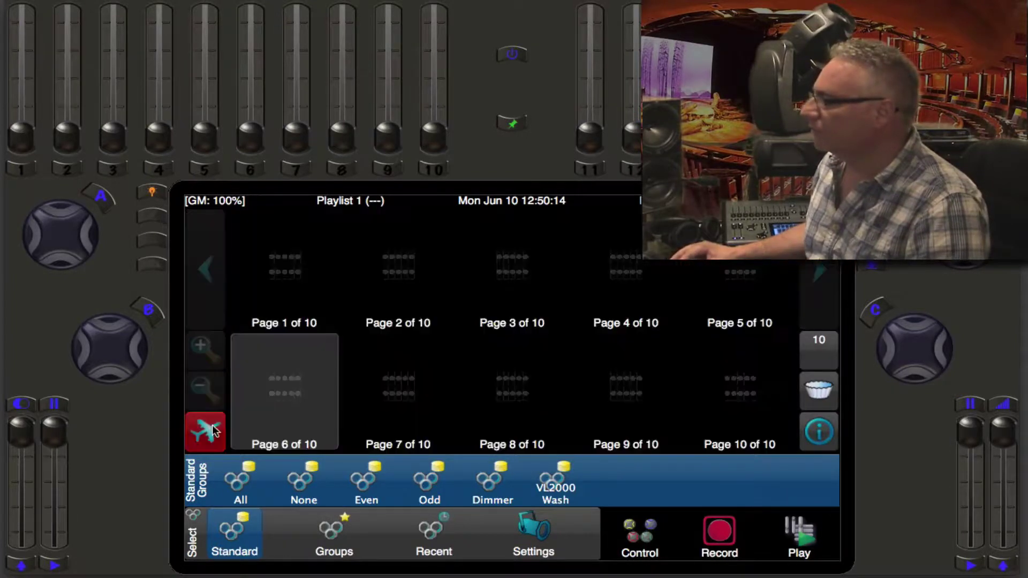
left_click(398, 386)
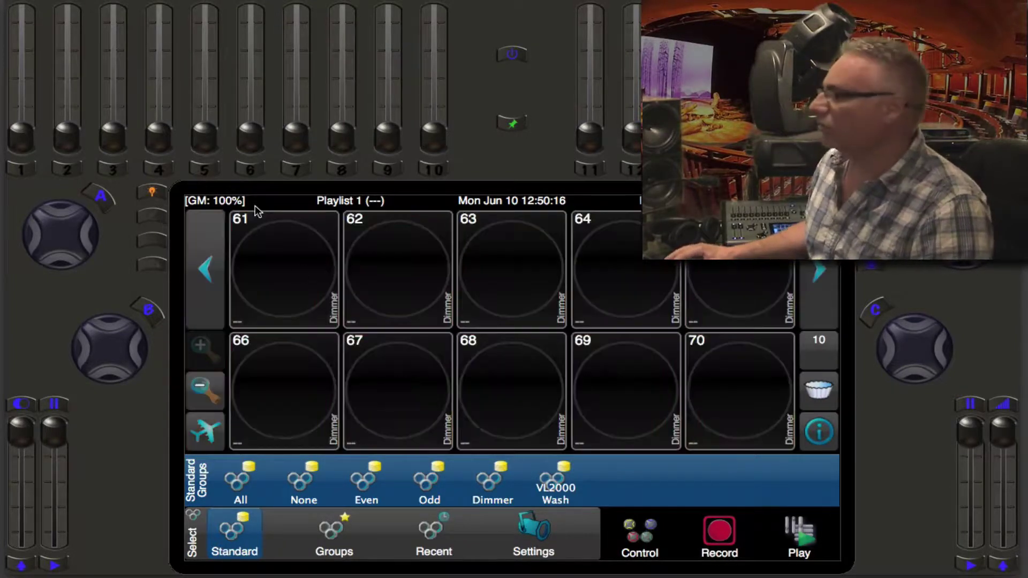
left_click_drag(296, 246, 741, 388)
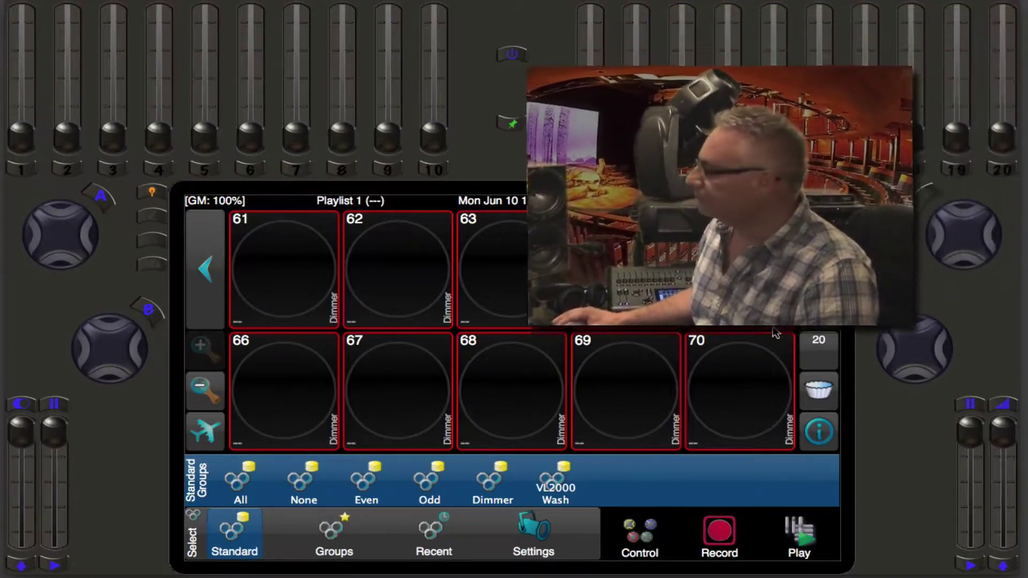
Clear the 20 selected fixtures and page back five times to VL2000 Wash fixtures 1–10
left_click(249, 306)
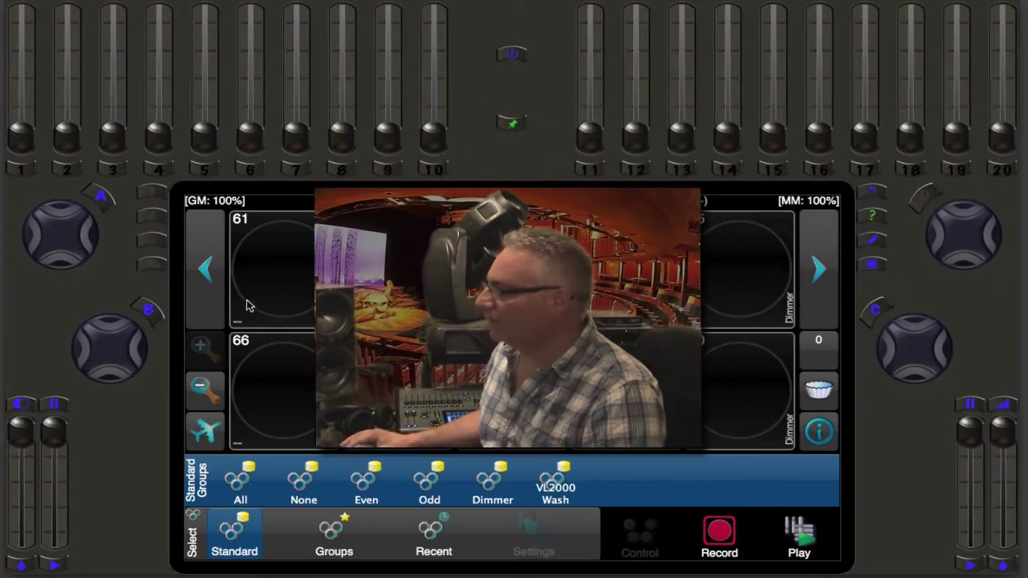
left_click(213, 289)
left_click(213, 289)
left_click(213, 289)
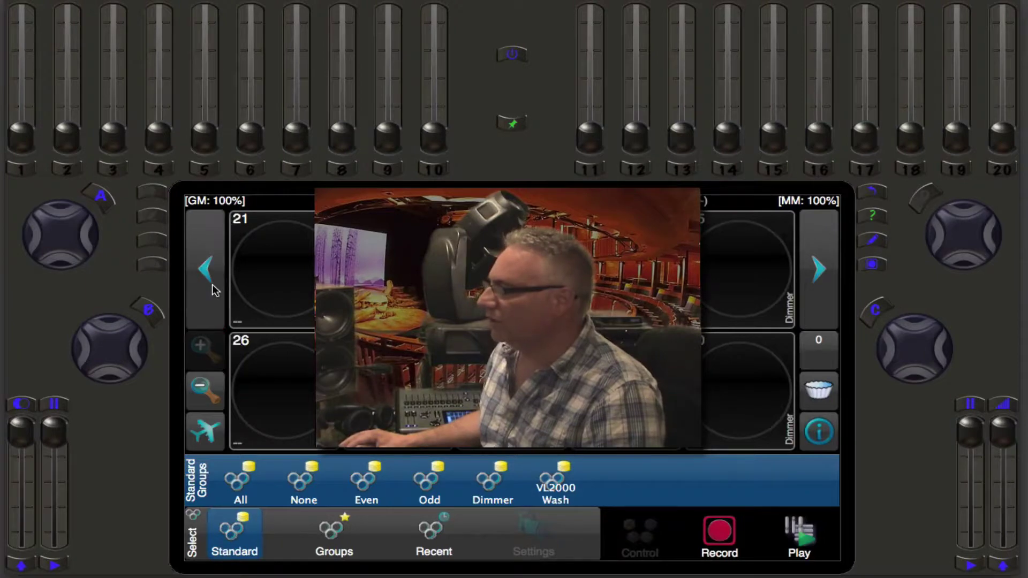
left_click(213, 289)
left_click(214, 289)
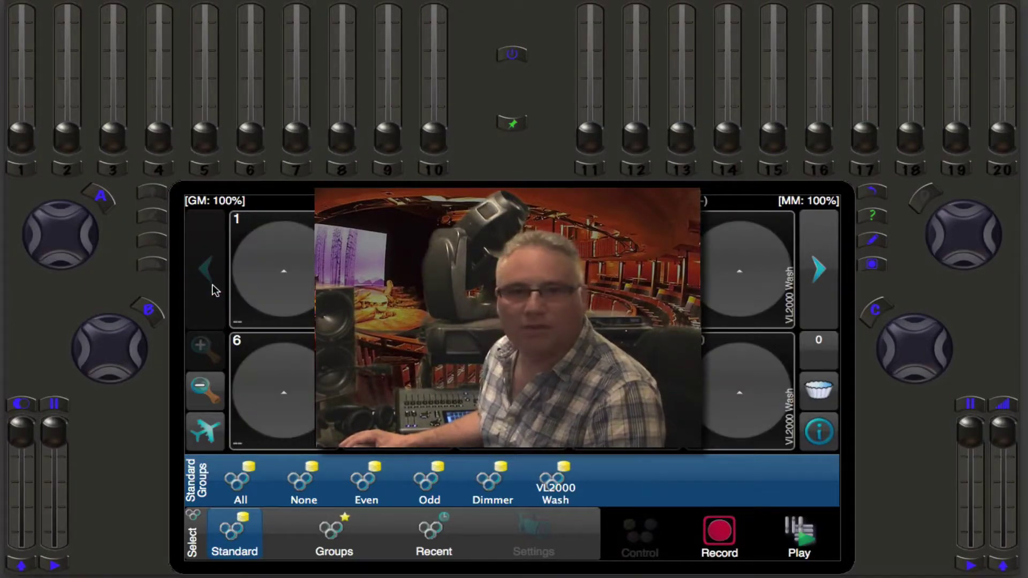